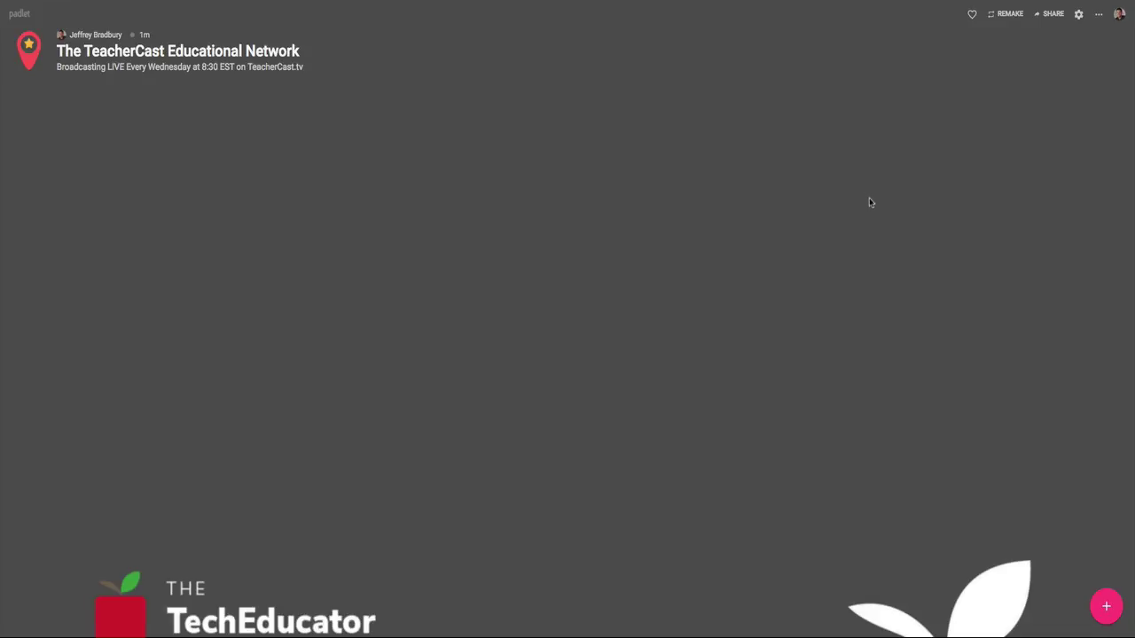
Add a post titled 'Hello' with the text 'Hello and welcome to teachercast'.
double_click(868, 200)
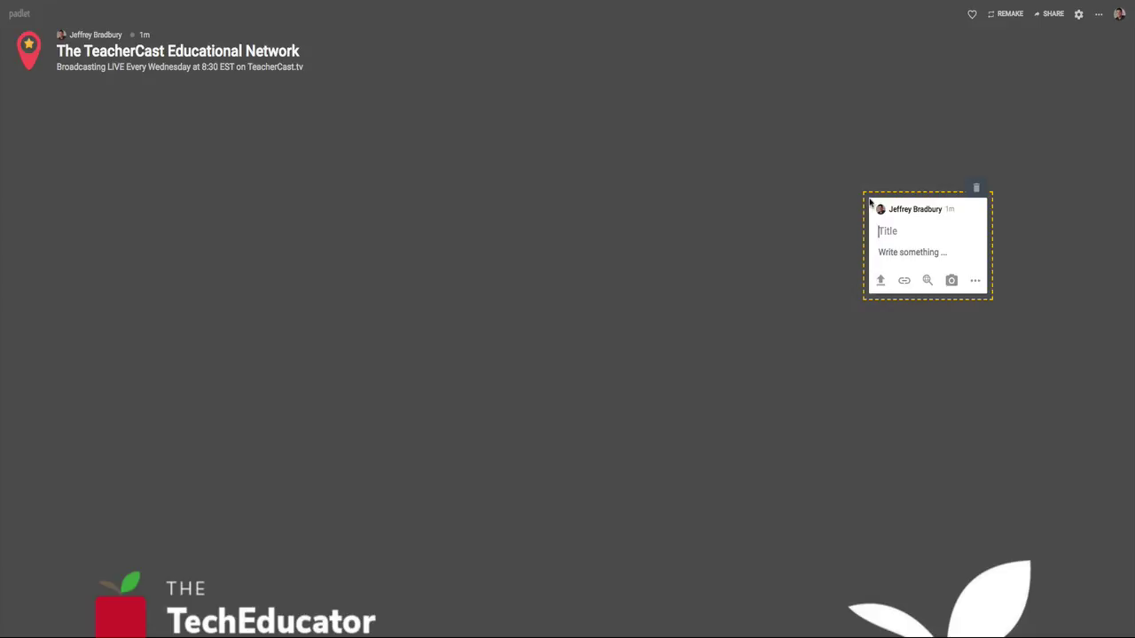
type("Hello")
left_click(892, 250)
type("Hello and welcome to teachercast")
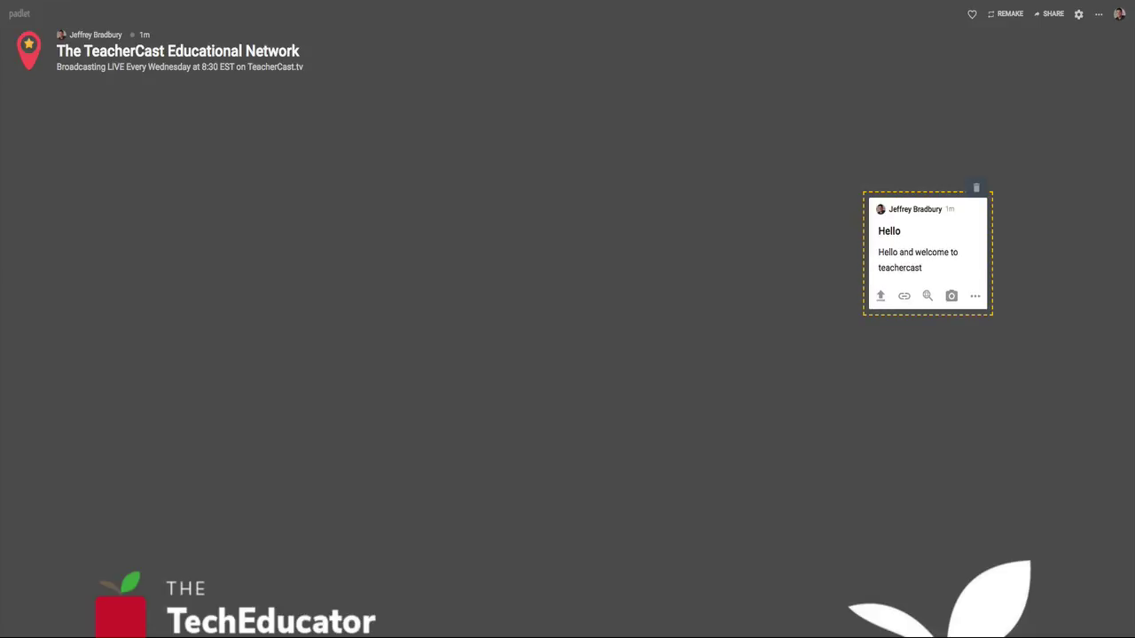
left_click(708, 194)
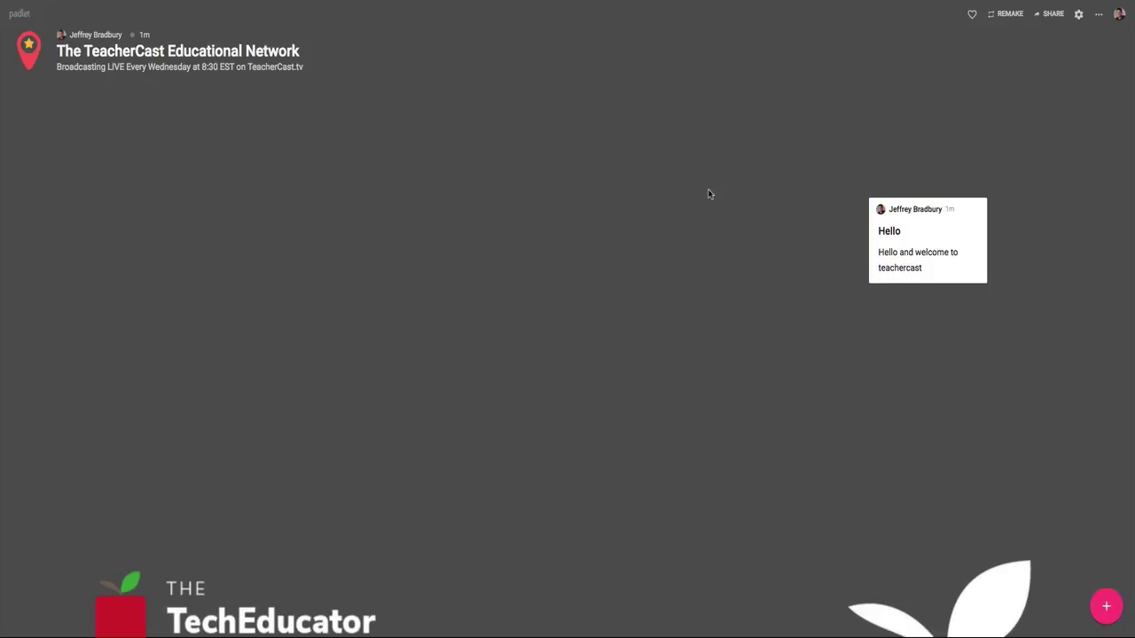
Add a second post linking to teachercast.net and save it.
double_click(708, 194)
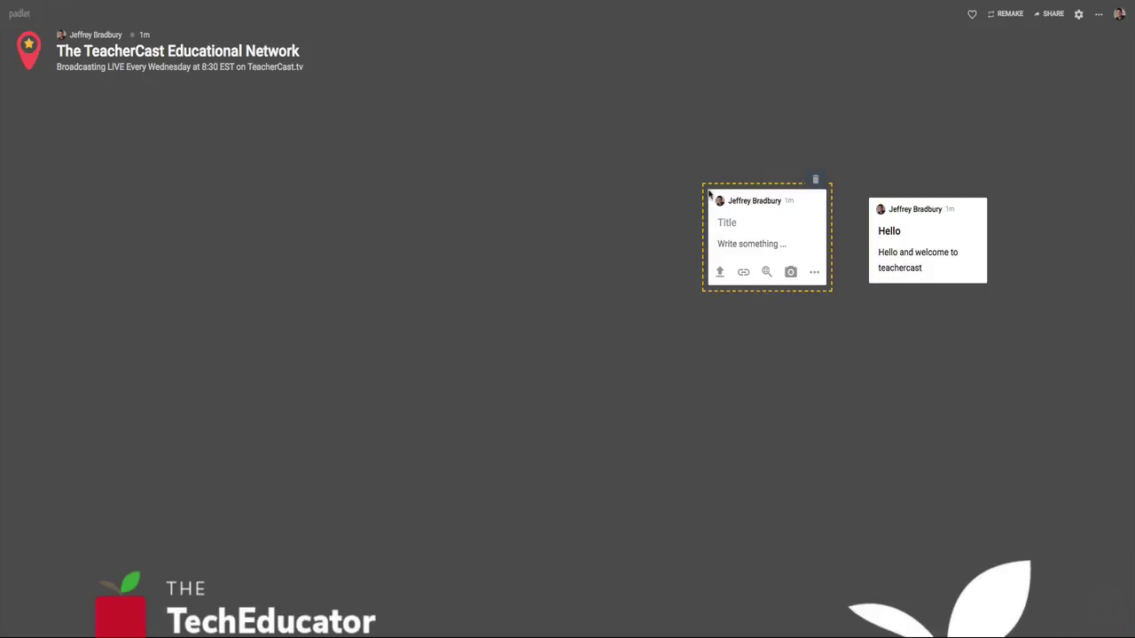
left_click(744, 272)
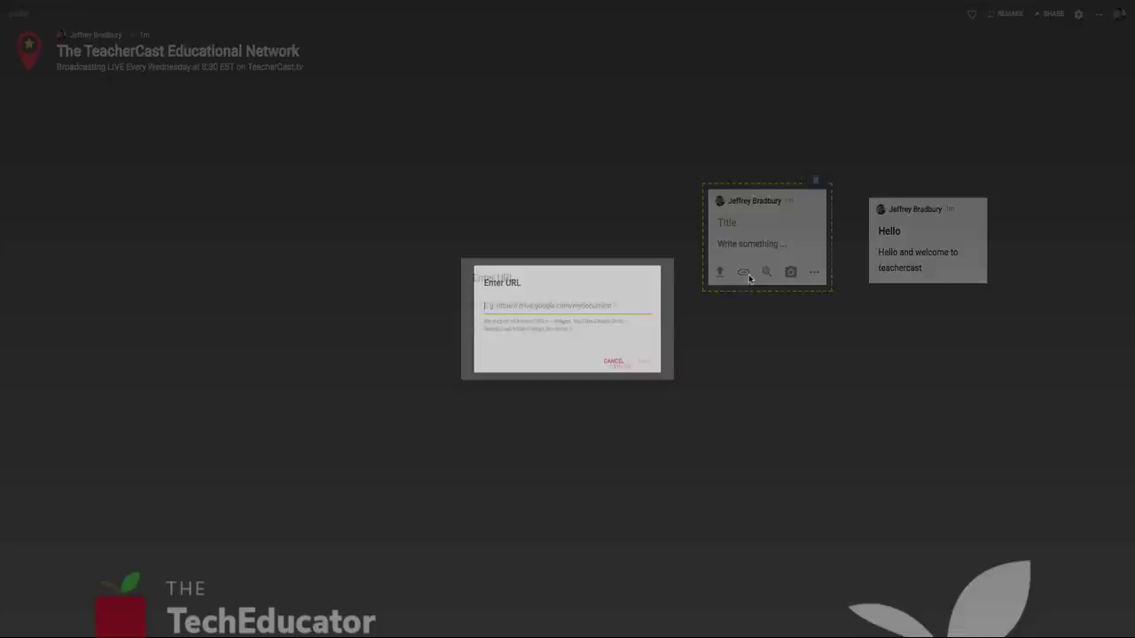
type("teachercast.net")
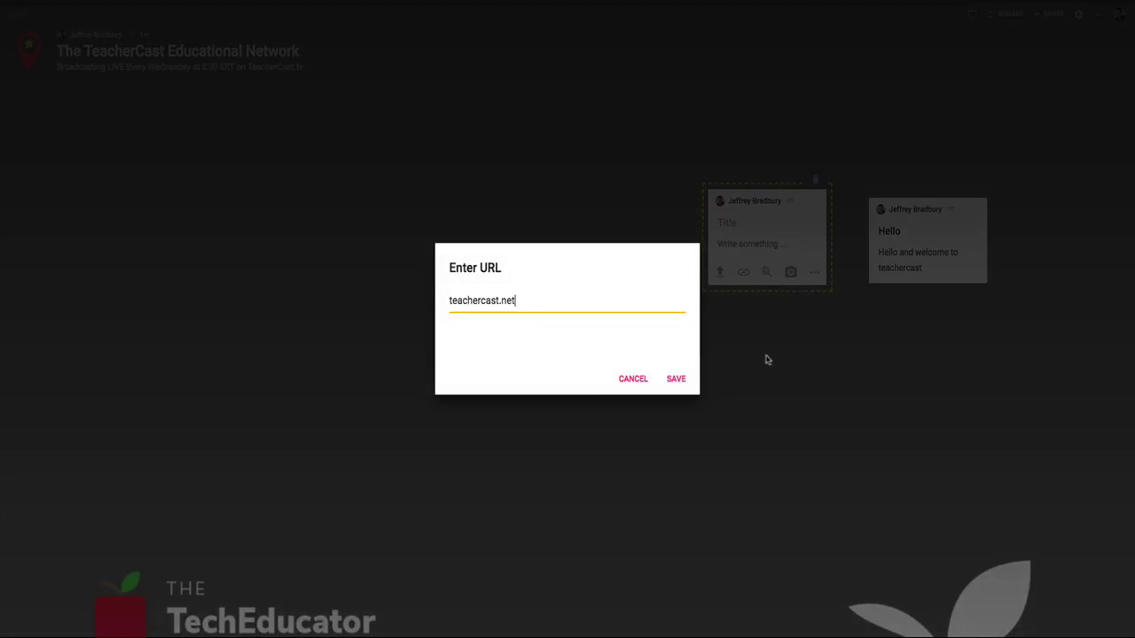
left_click(690, 379)
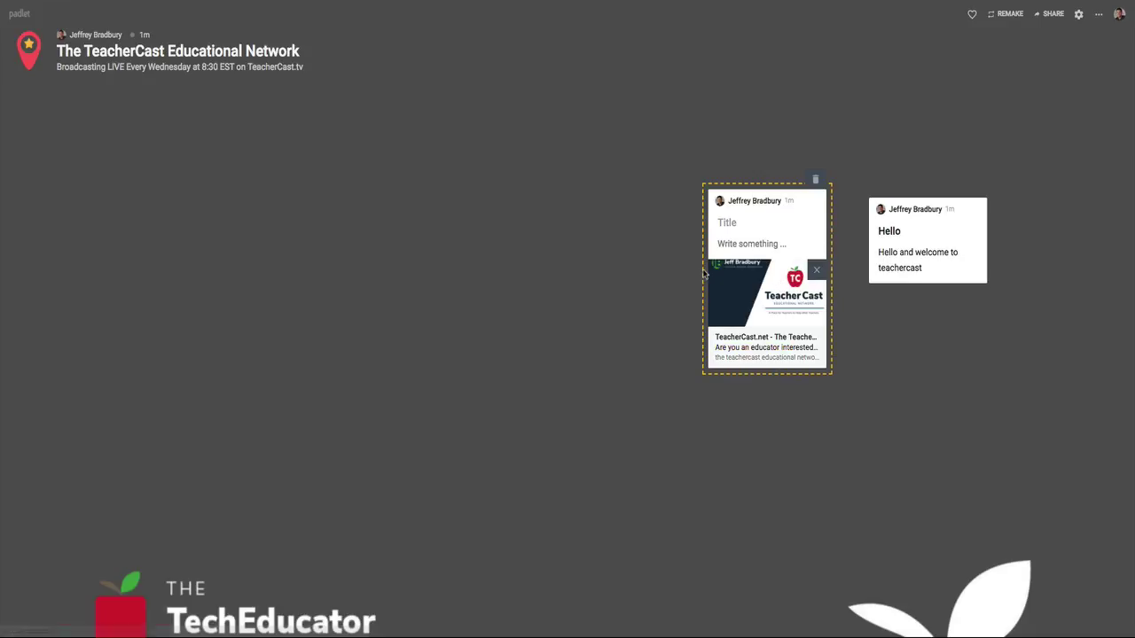
left_click(722, 169)
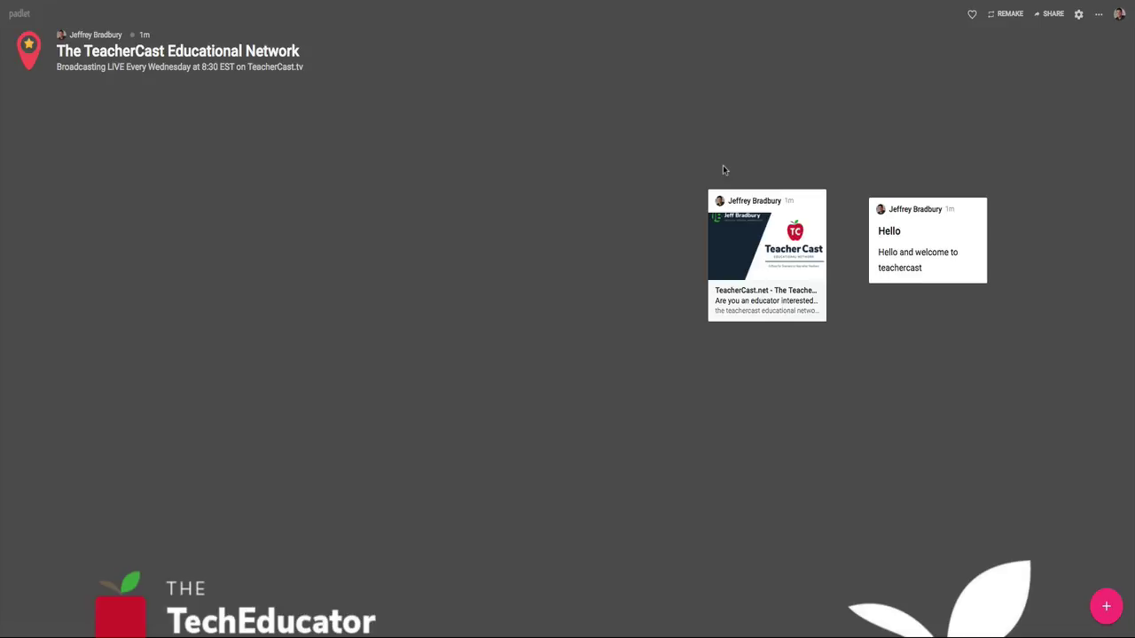
In the Share settings, keep the Secret board's visitors set to 'Can write'.
left_click(1057, 13)
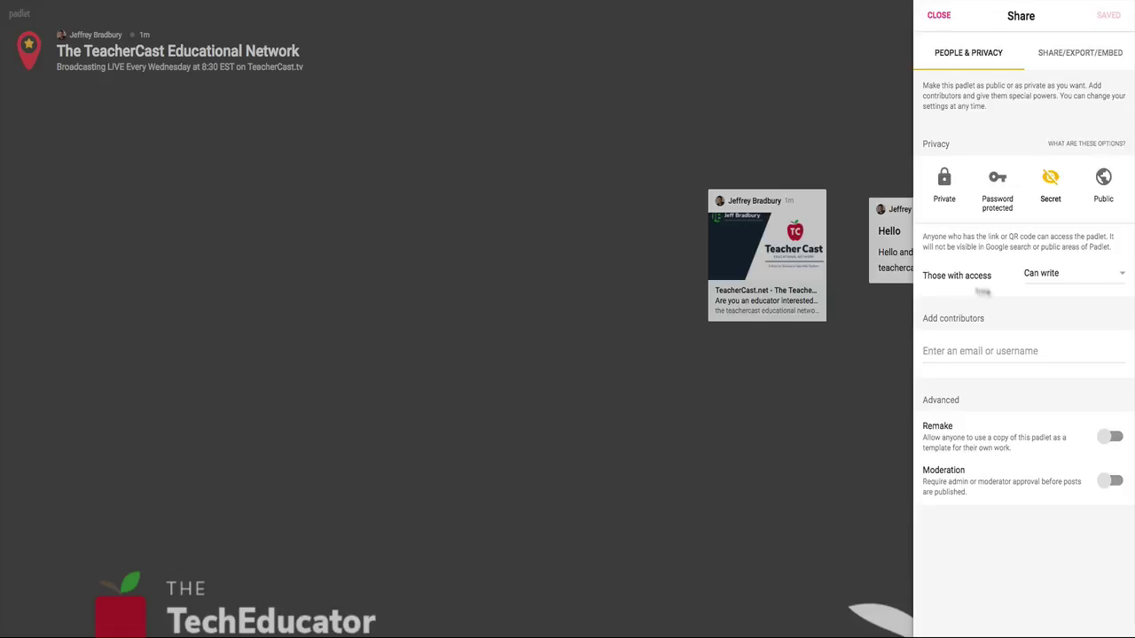
left_click(1072, 282)
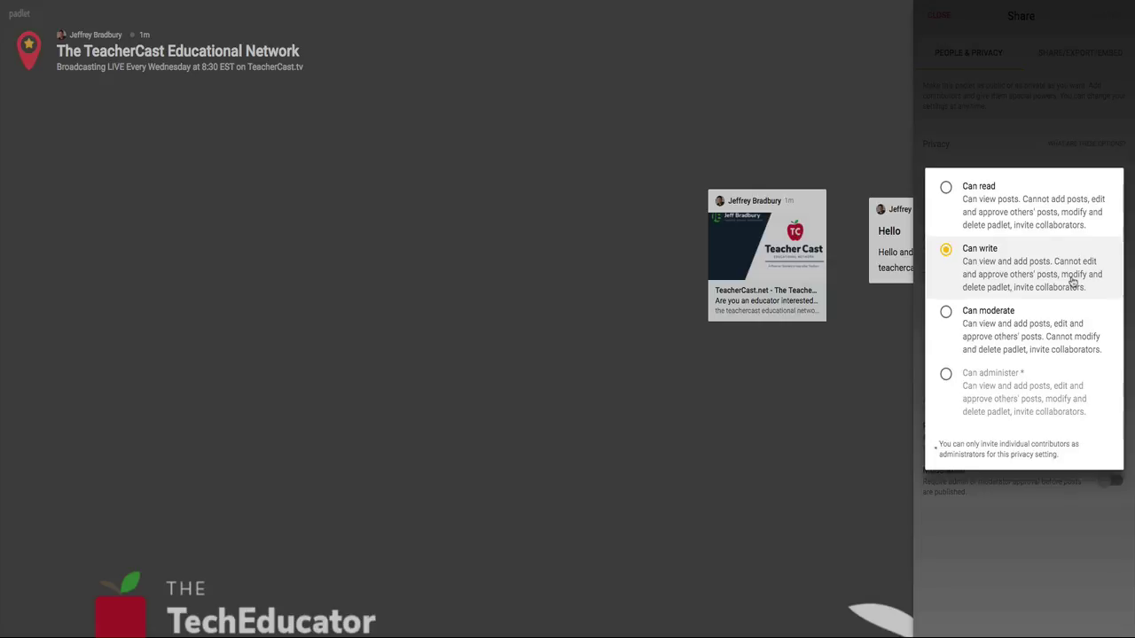
left_click(1072, 282)
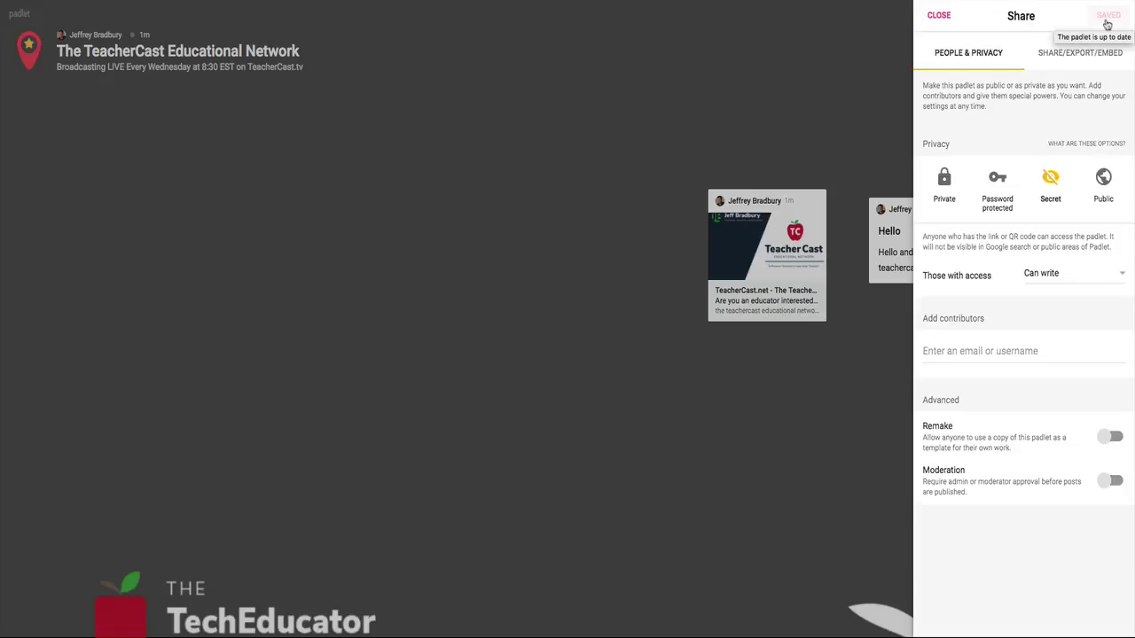
Copy the padlet's link from the Share/Export/Embed options.
left_click(1055, 55)
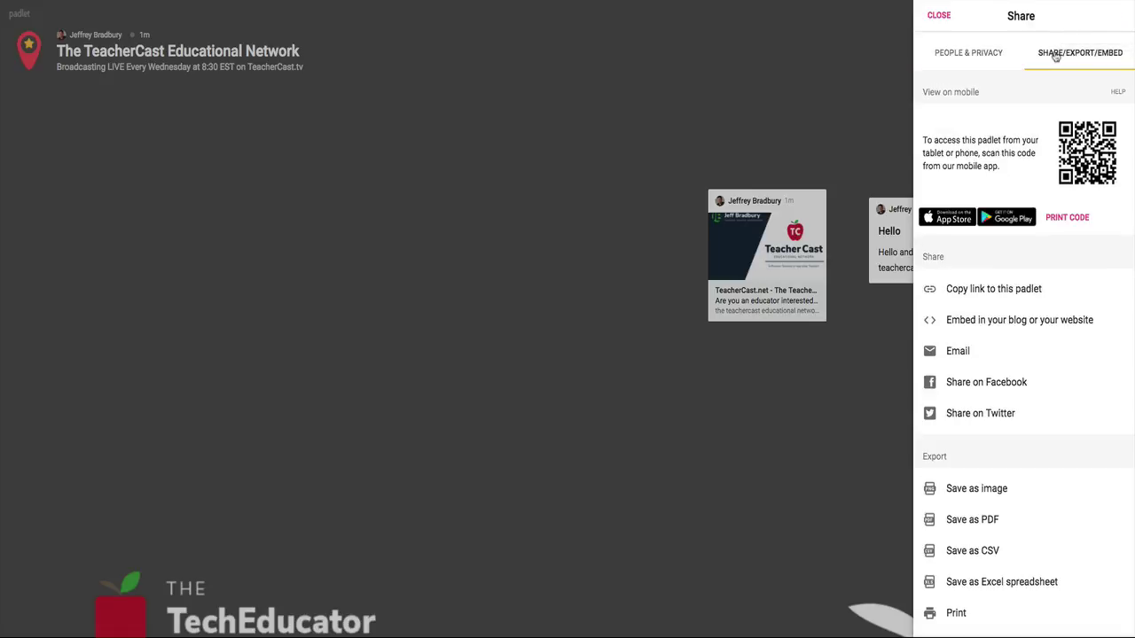
left_click(998, 296)
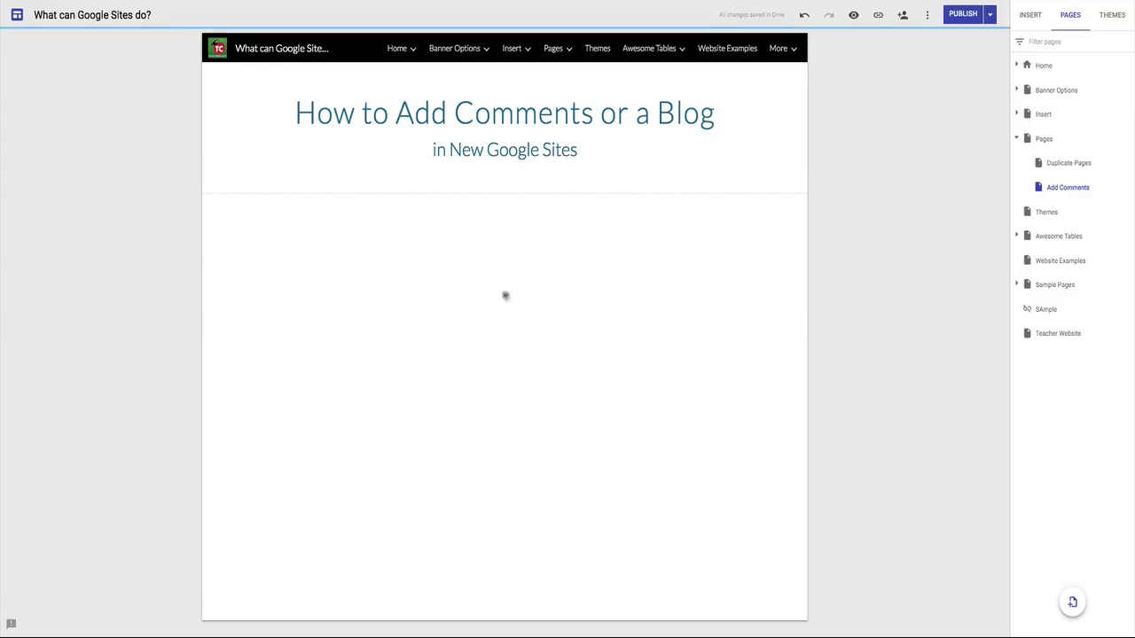
Embed the pasted padlet URL on the Sites page as a whole-page embed.
left_click(1032, 21)
left_click(1040, 93)
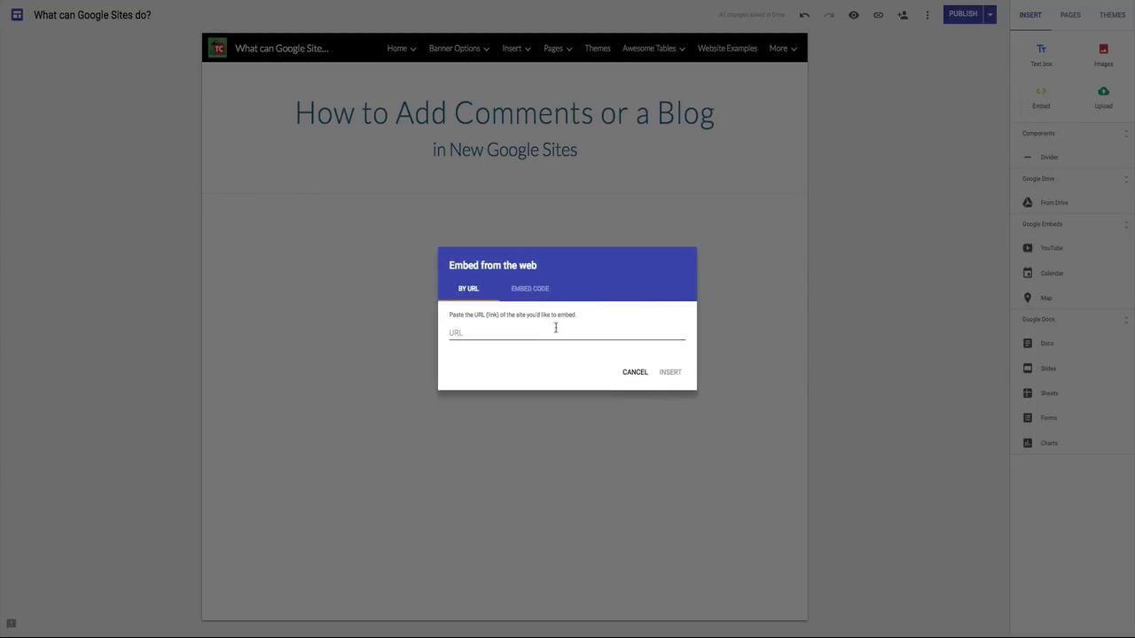
key("ctrl+v")
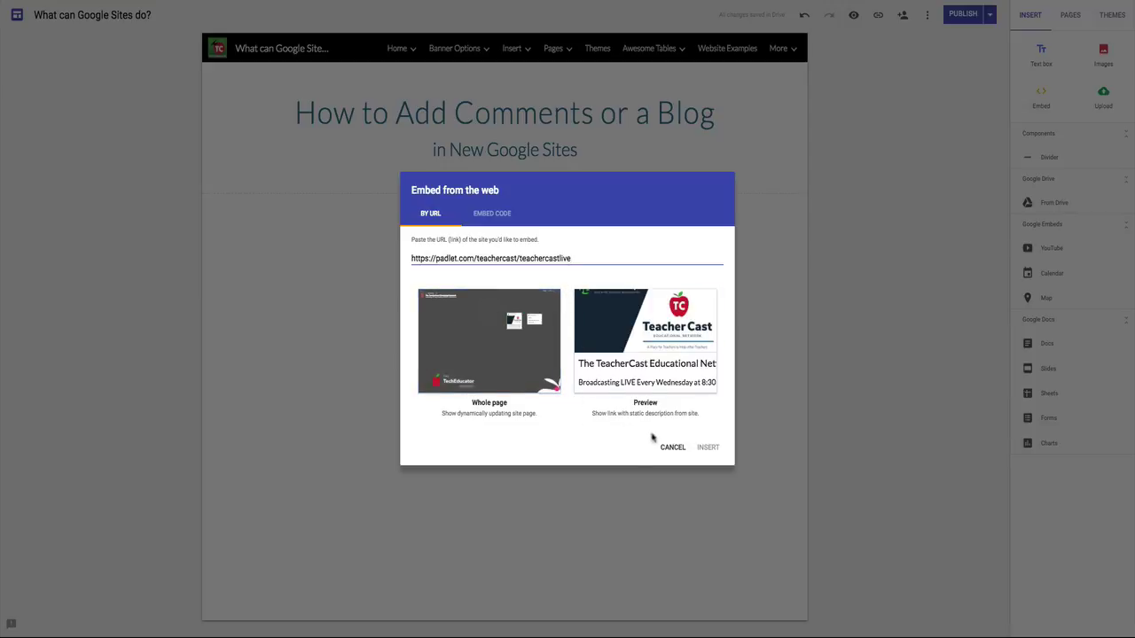
left_click(503, 368)
left_click(709, 448)
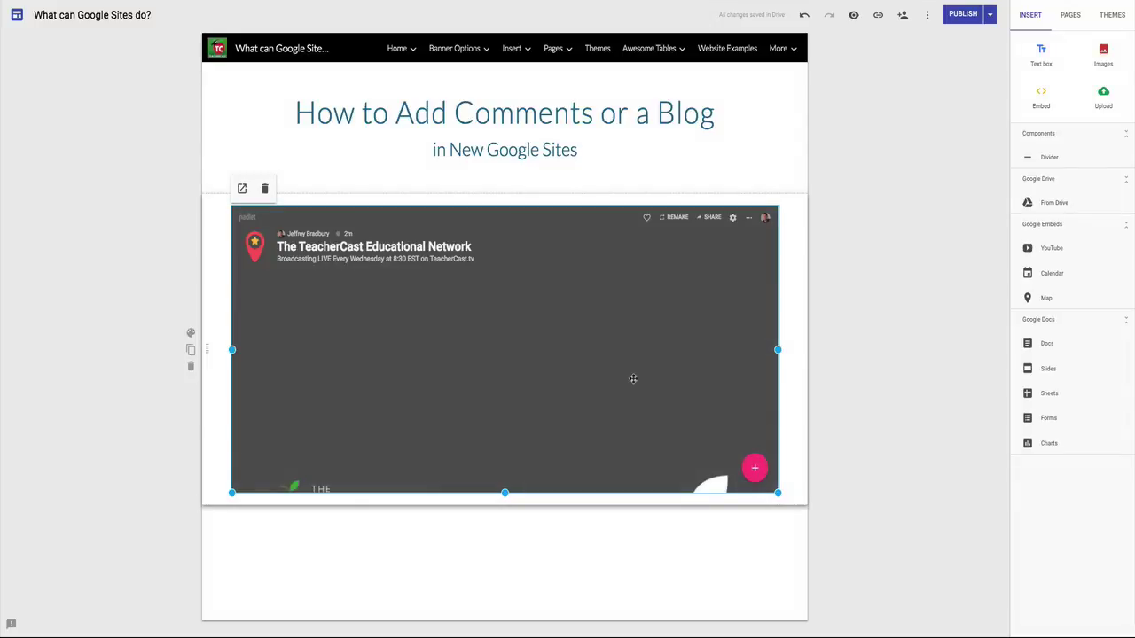
In page preview, add a test post 'asoasodasoid' to the embedded padlet, then exit preview.
left_click(854, 18)
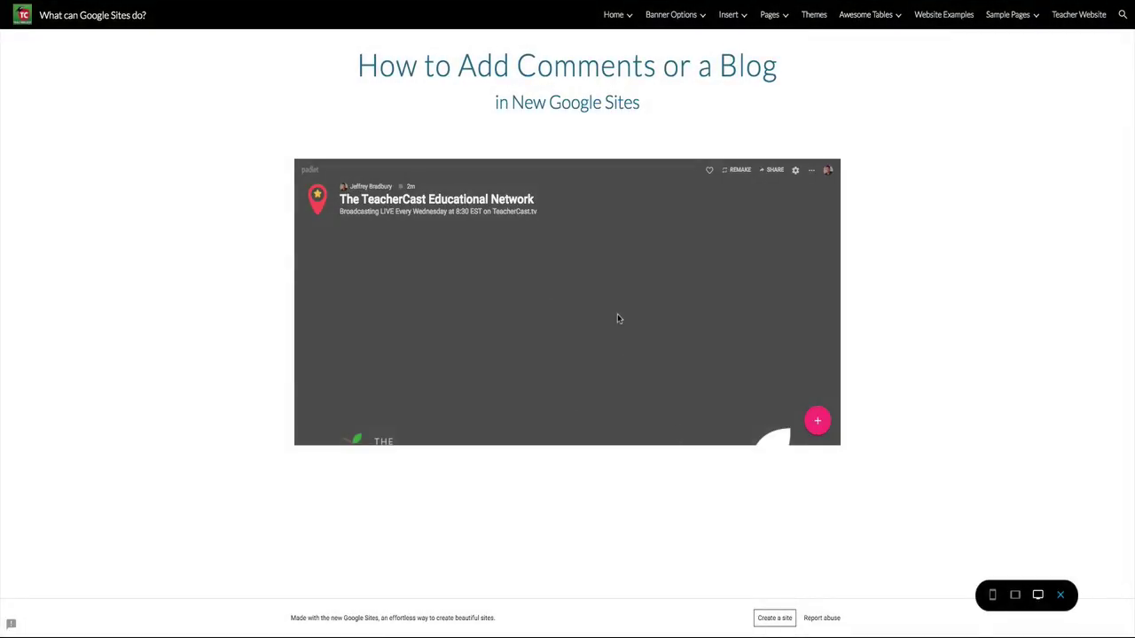
double_click(550, 278)
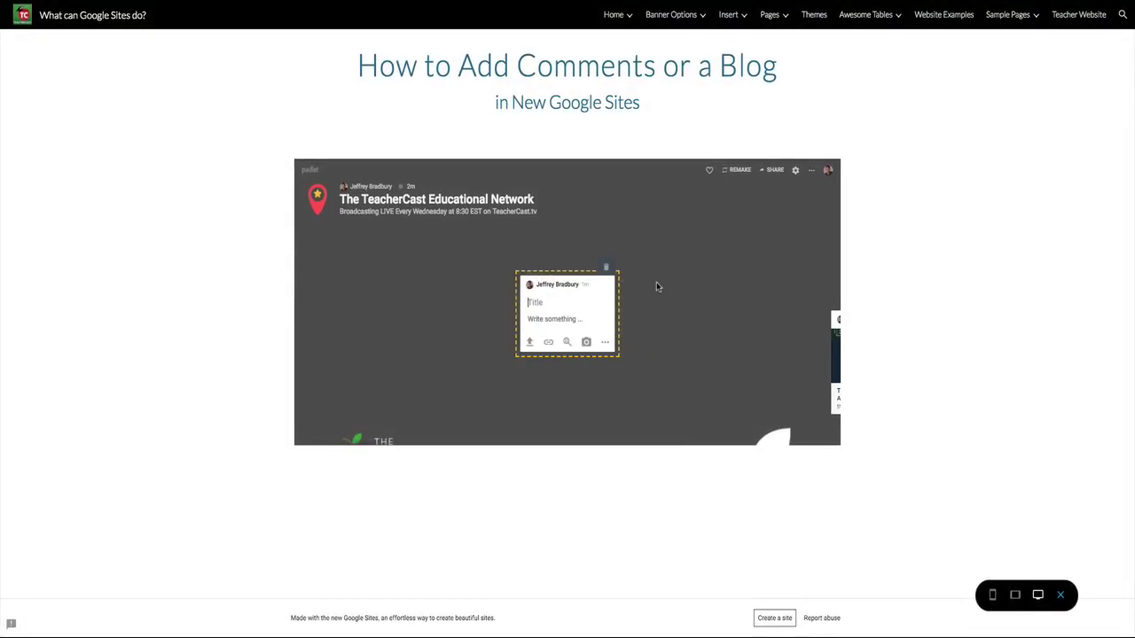
type("asoasodasoidj")
left_click(700, 289)
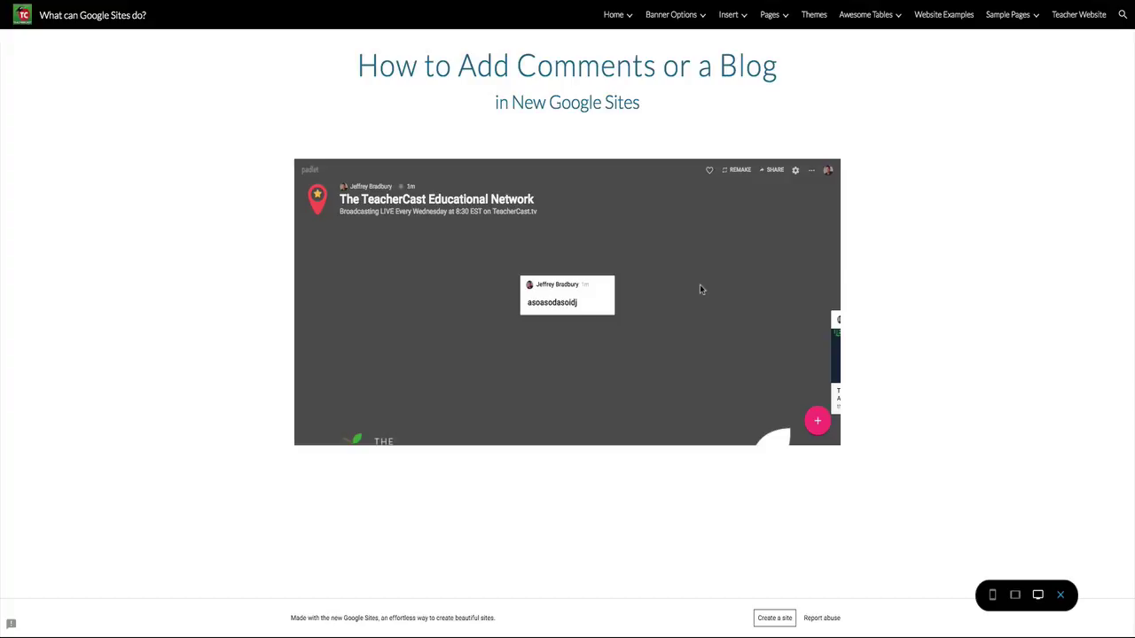
left_click(1060, 597)
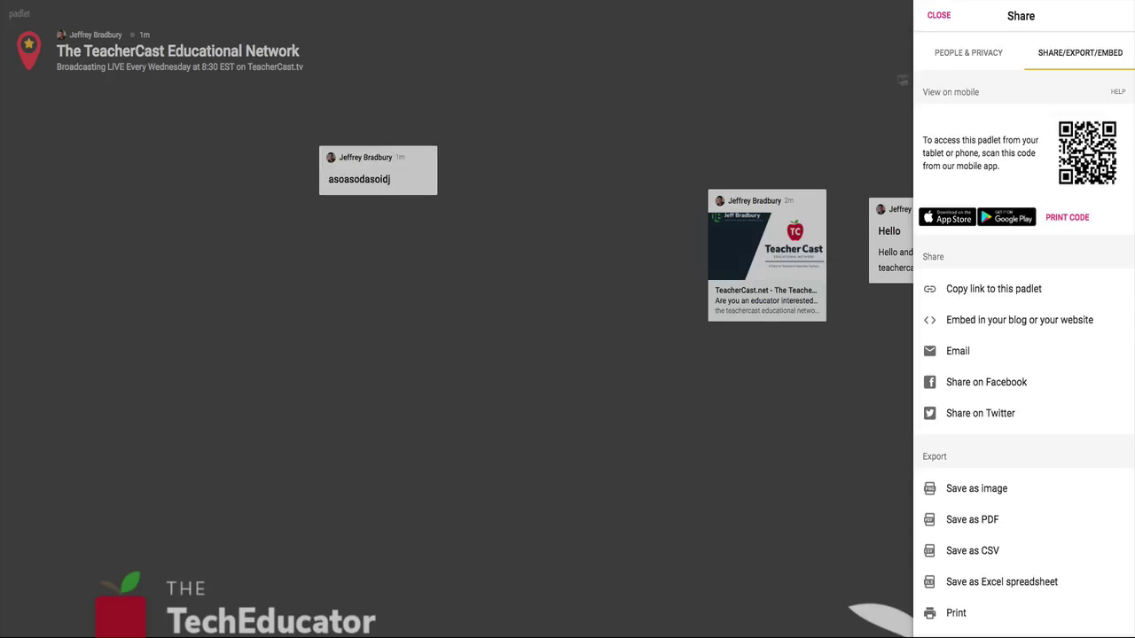
Switch the padlet's format to Stream via the board's Change format option.
left_click(937, 16)
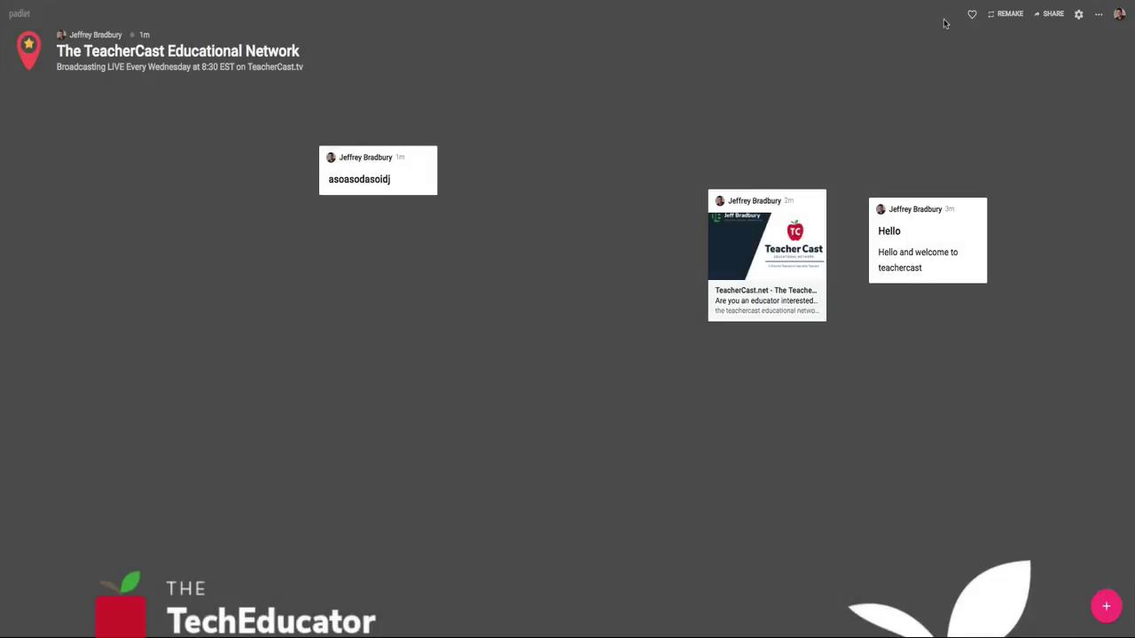
left_click(1100, 16)
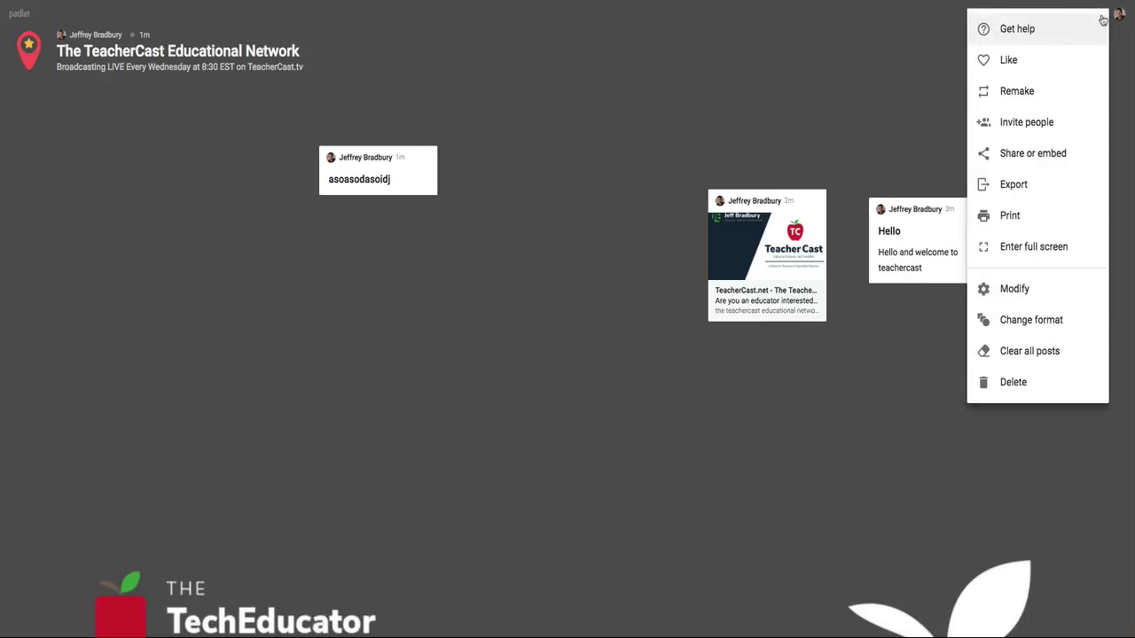
left_click(1080, 320)
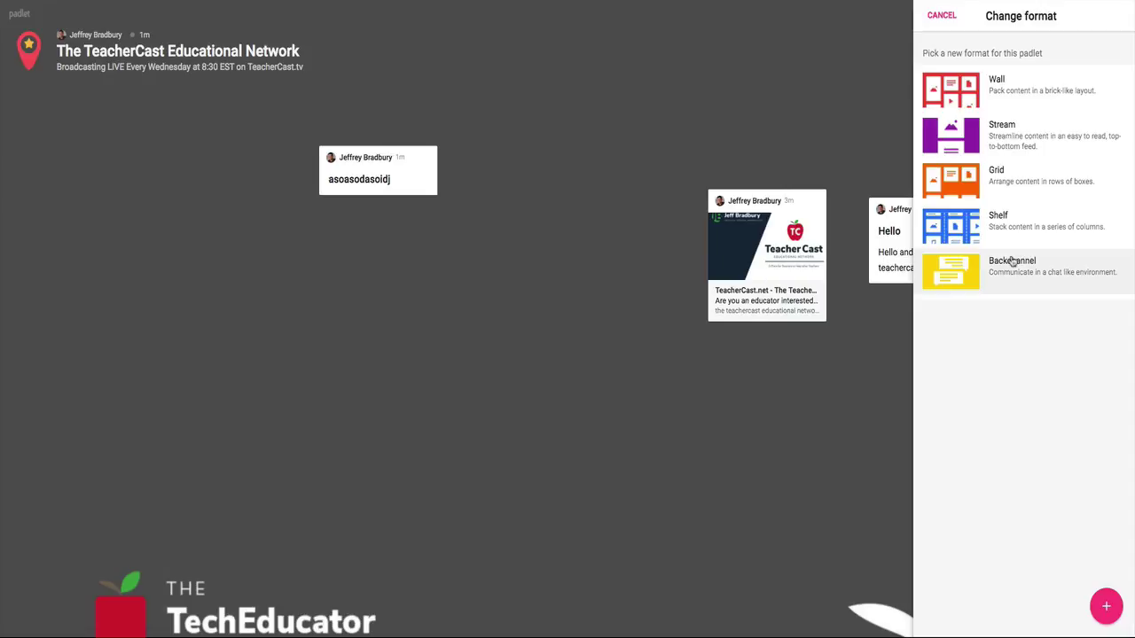
left_click(1011, 128)
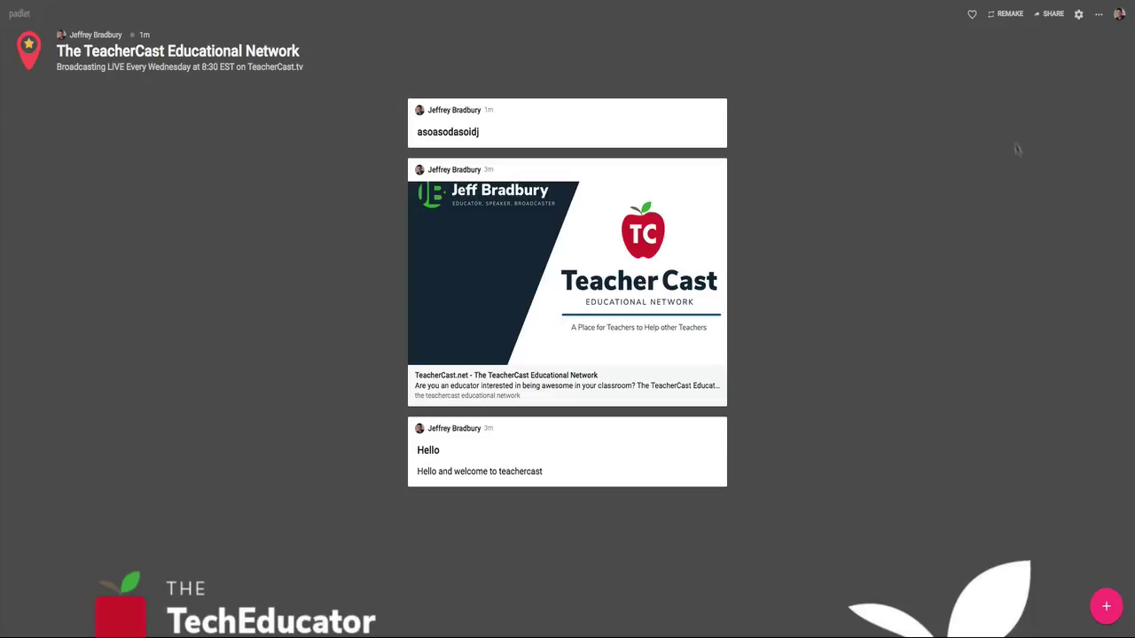
Start a post titled 'My Favorite Drawing' and bring up its attachment options.
left_click(1106, 610)
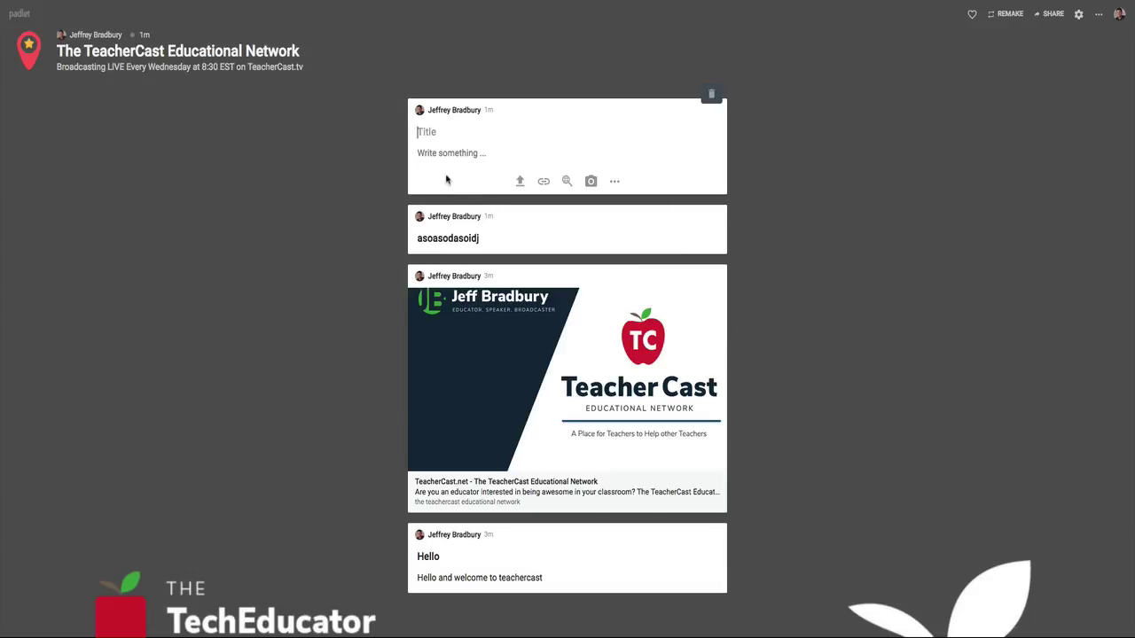
type("My Favorite Drawing")
left_click(614, 181)
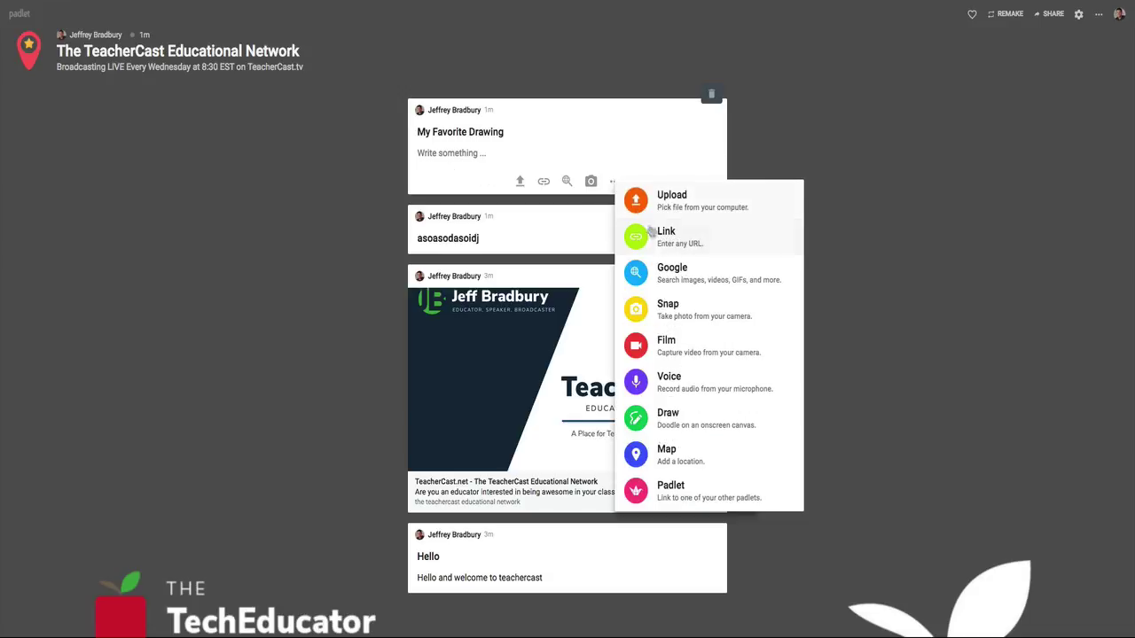
Draw a 'TC' sketch and save it into the My Favorite Drawing post.
left_click(672, 427)
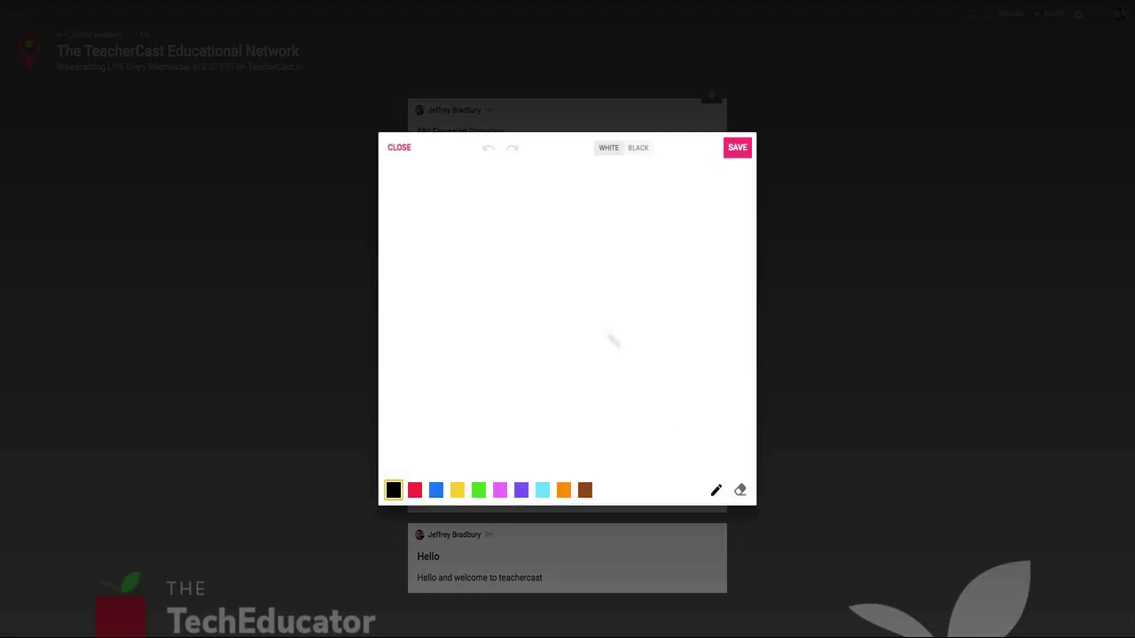
left_click_drag(459, 227, 458, 379)
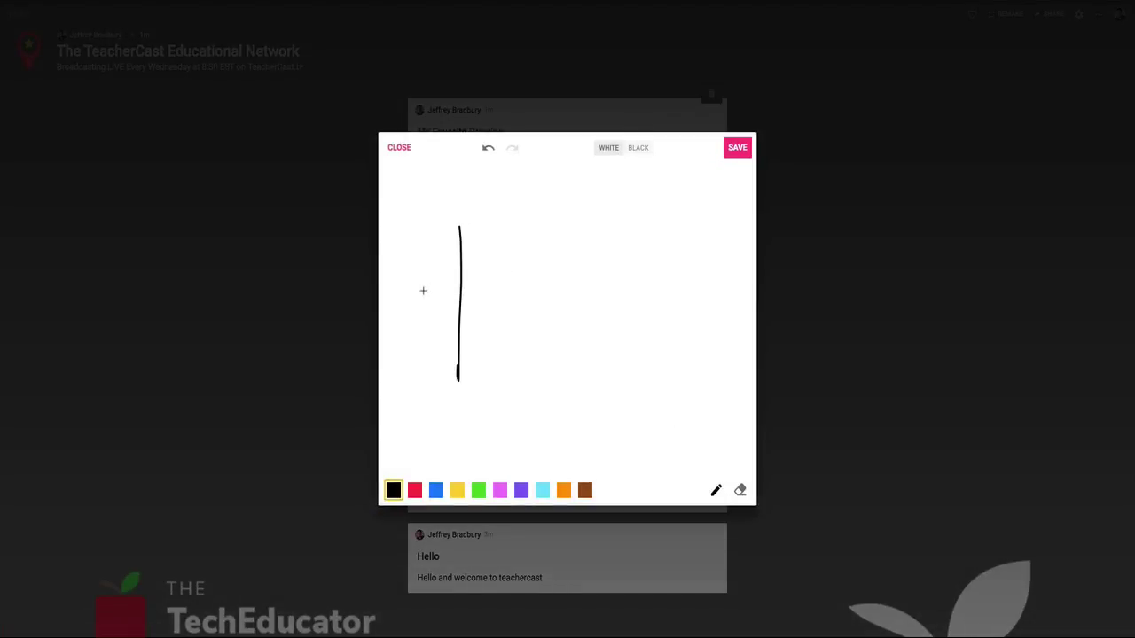
left_click_drag(423, 289, 572, 237)
mouse_move(645, 228)
left_mouse_down()
mouse_move(509, 345)
mouse_move(644, 314)
left_mouse_up()
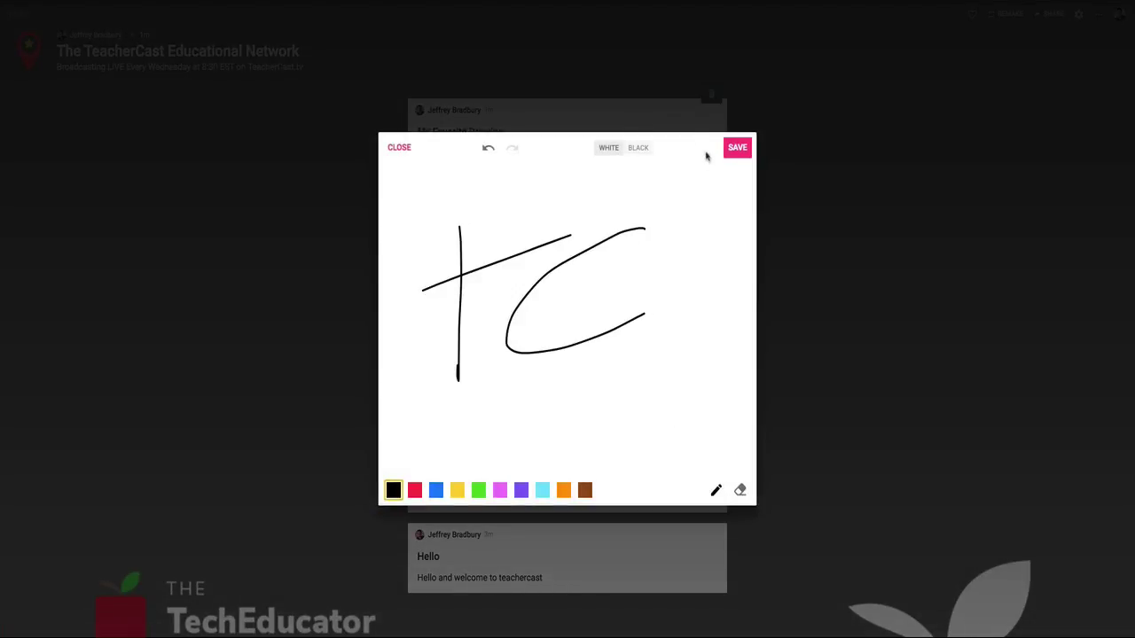
left_click(739, 150)
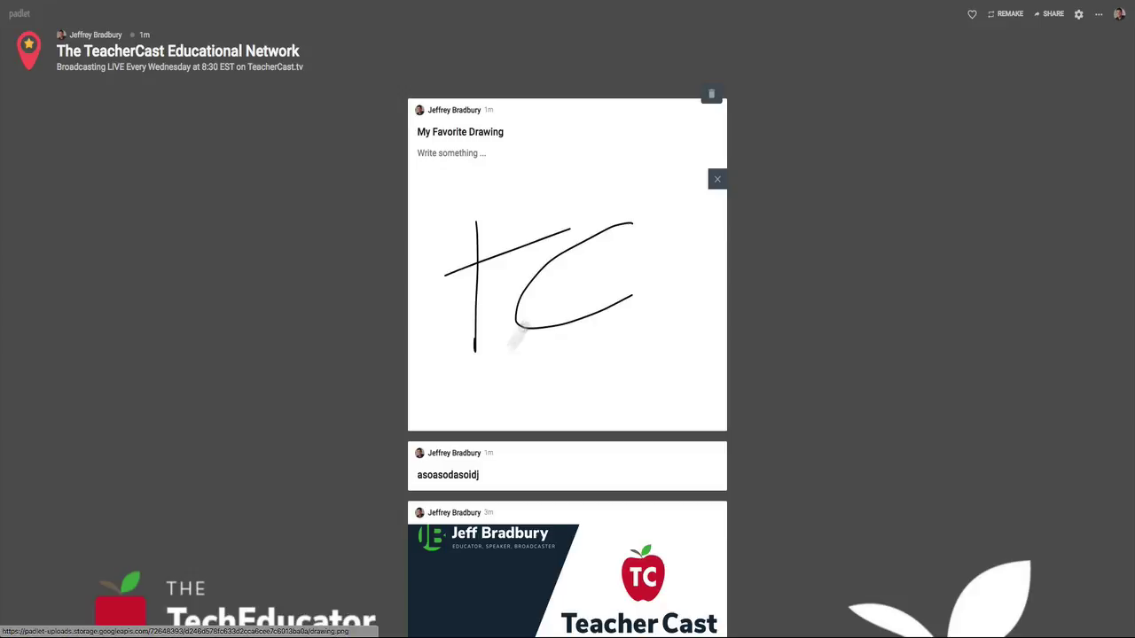
scroll(561, 288, "down", 3)
scroll(561, 288, "up", 3)
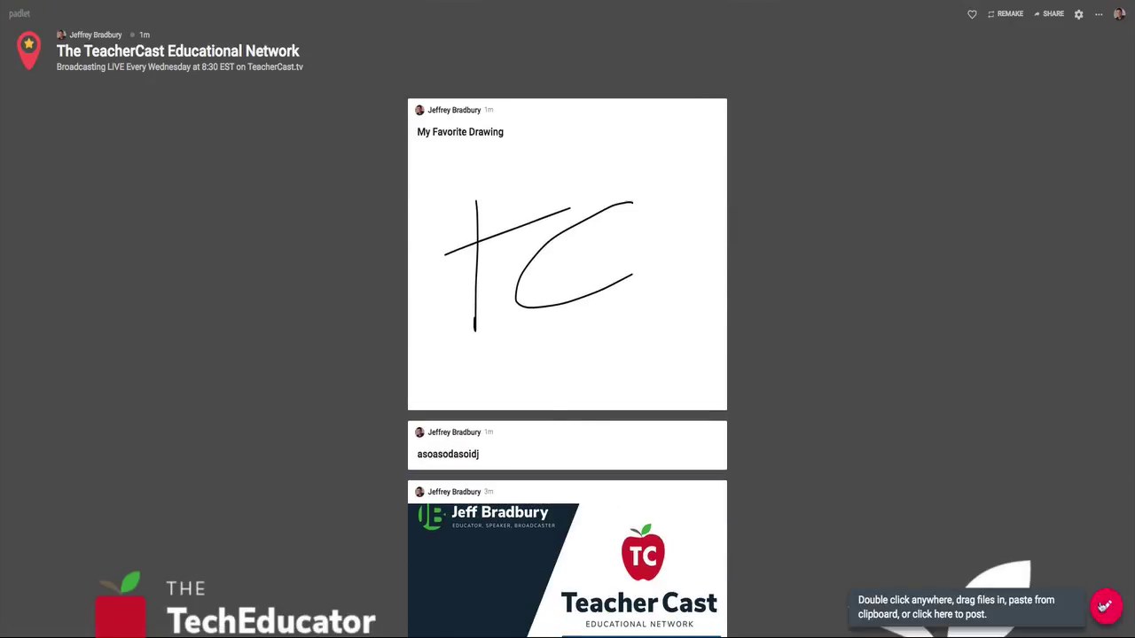
Publish a 'My Summer Vacation' post with four lines of filler body text.
left_click(1102, 603)
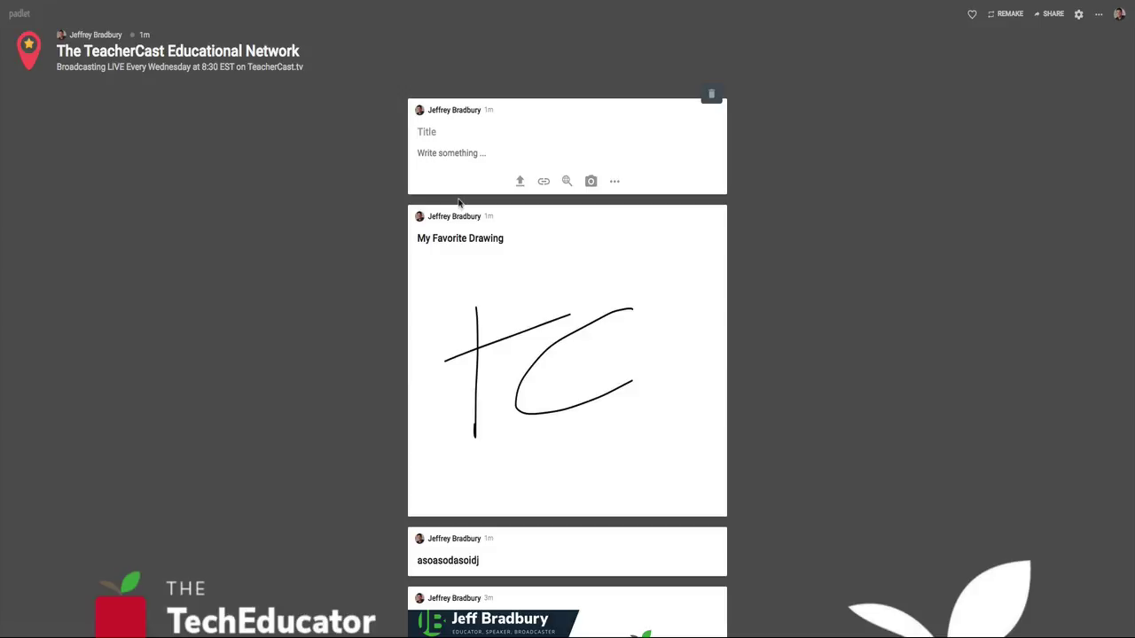
type("My Summer Vacation")
left_click(443, 156)
type("sdfuhsdf oushadf as;odfh")
key("Return")
type("fasodfh asdofuh asd")
key("Return")
type("fsadofiuh adsofhasd f")
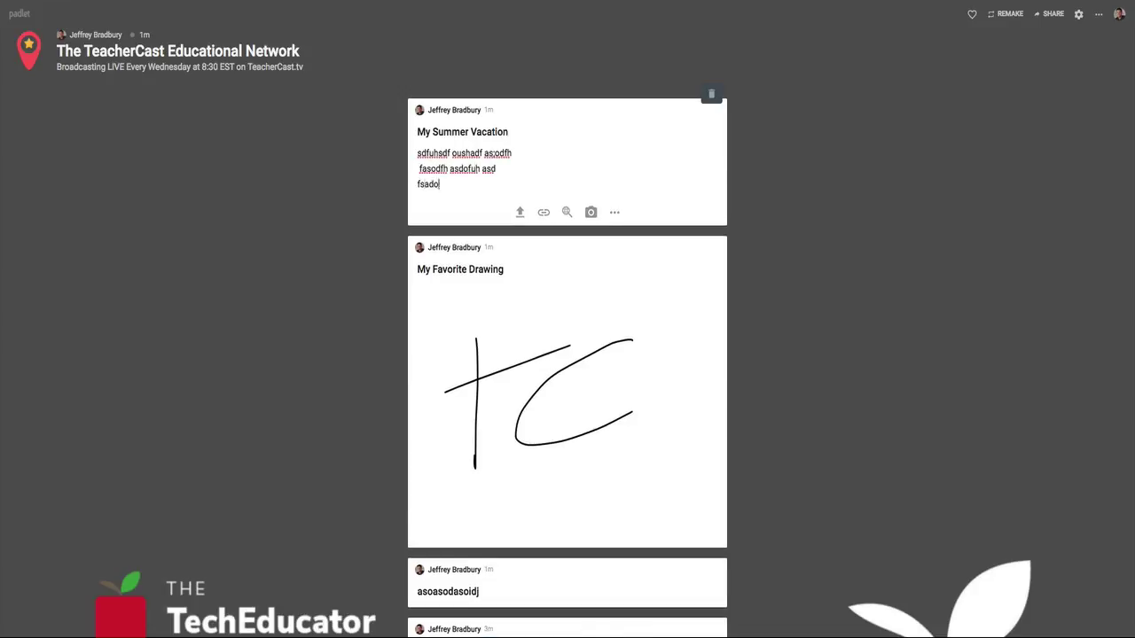
key("Return")
type("asdf'asdf")
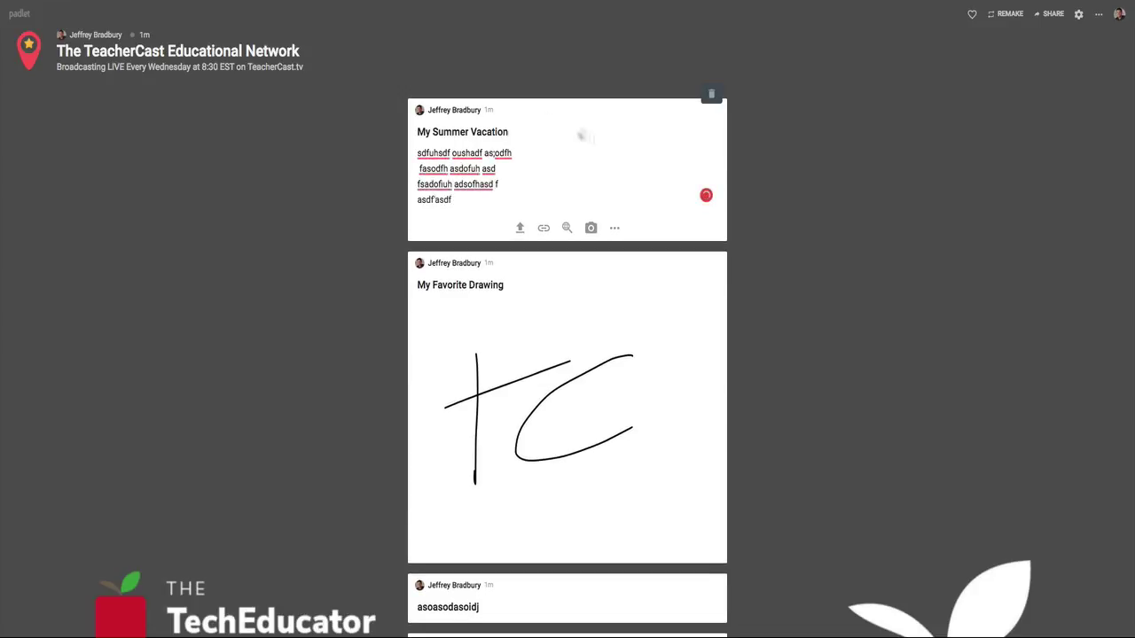
left_click(771, 184)
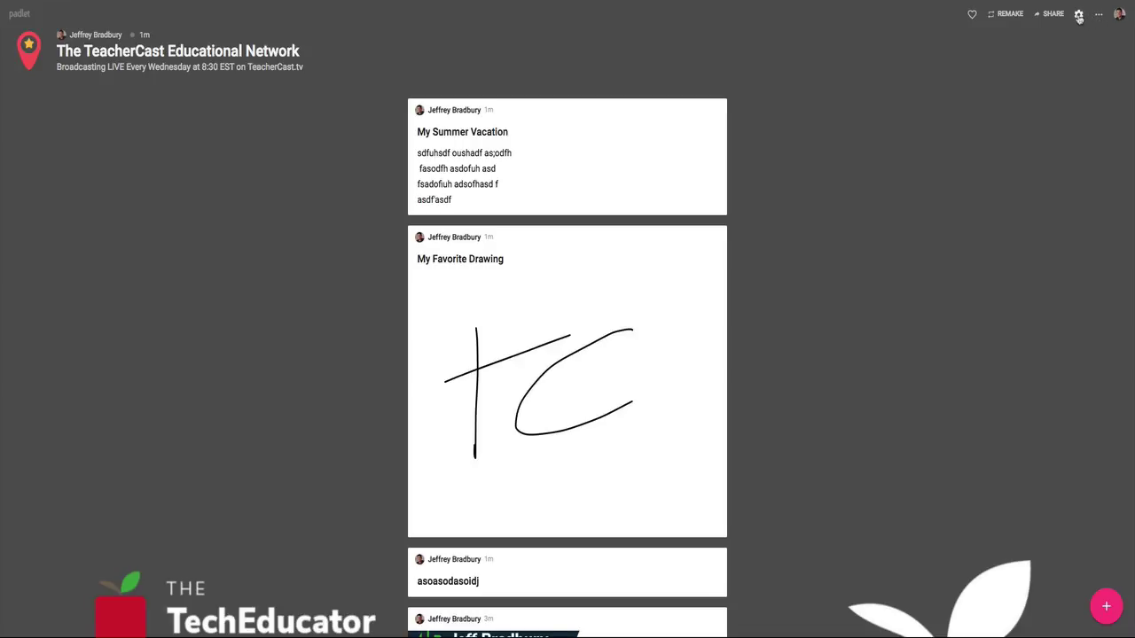
Enable Comments and Vote reactions in the board settings, save, and close.
left_click(1078, 16)
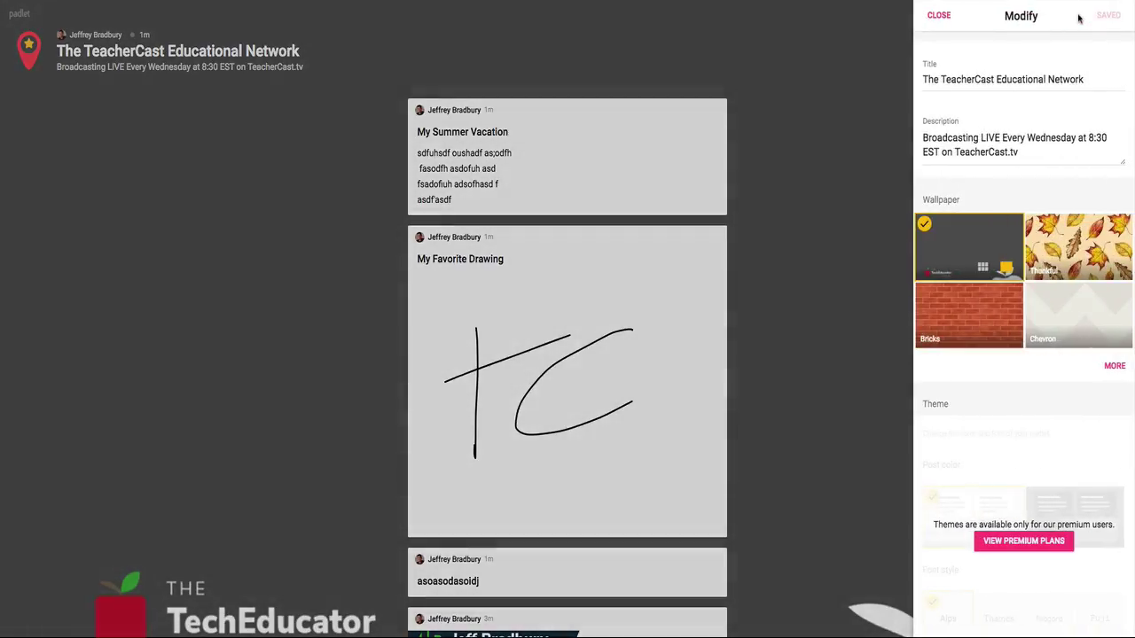
scroll(1092, 205, "down", 3)
scroll(1092, 205, "down", 5)
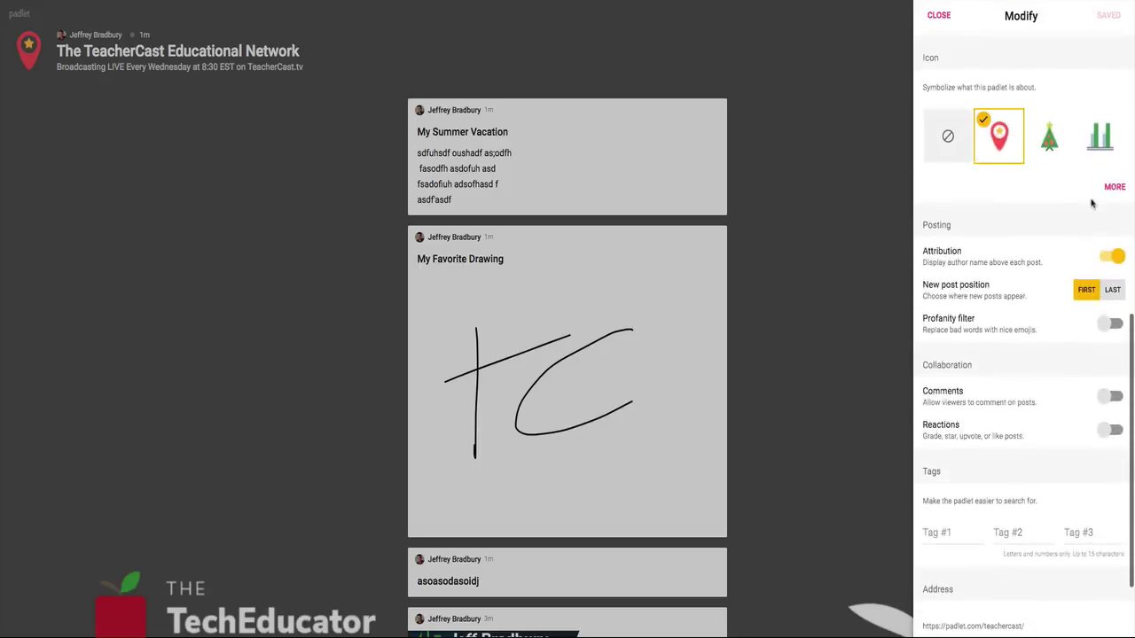
scroll(1092, 203, "down", 2)
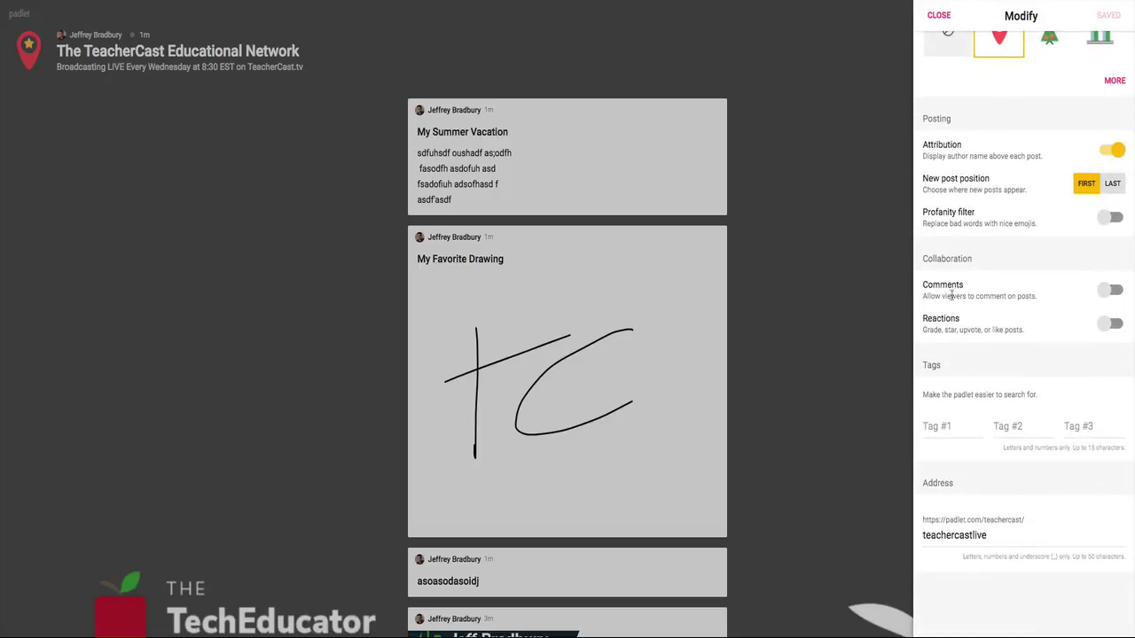
left_click(1109, 293)
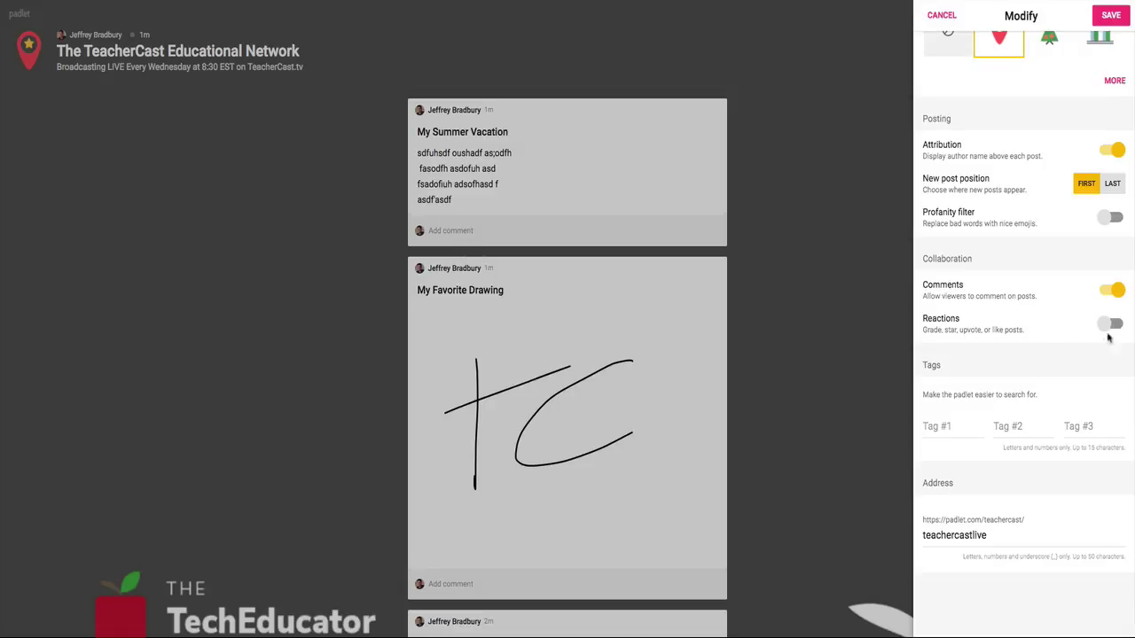
left_click(1110, 325)
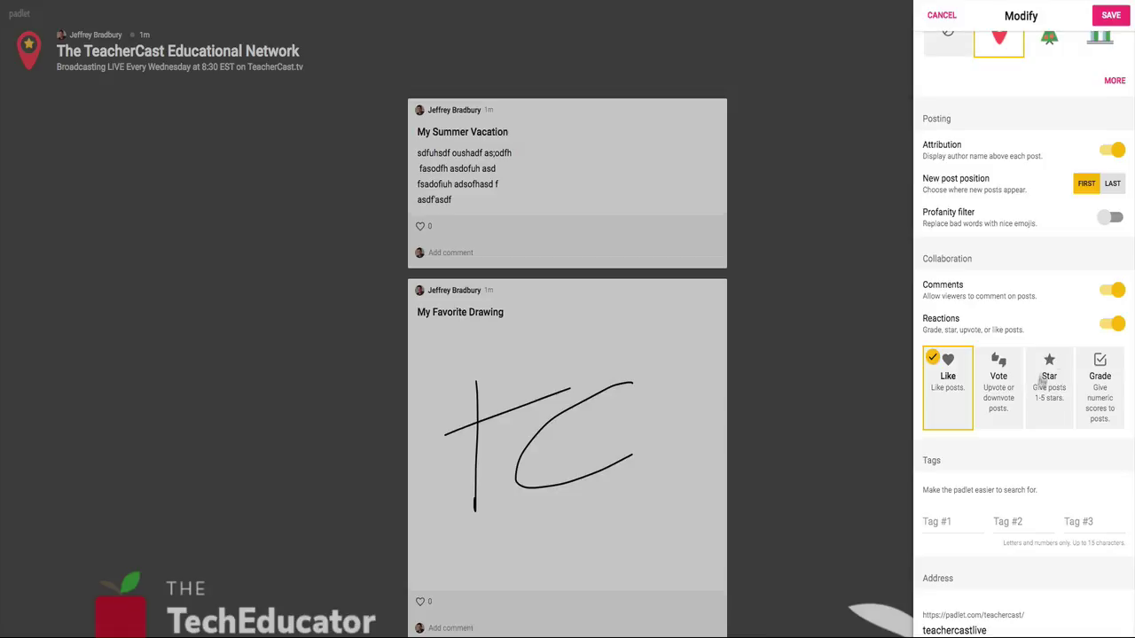
left_click(984, 367)
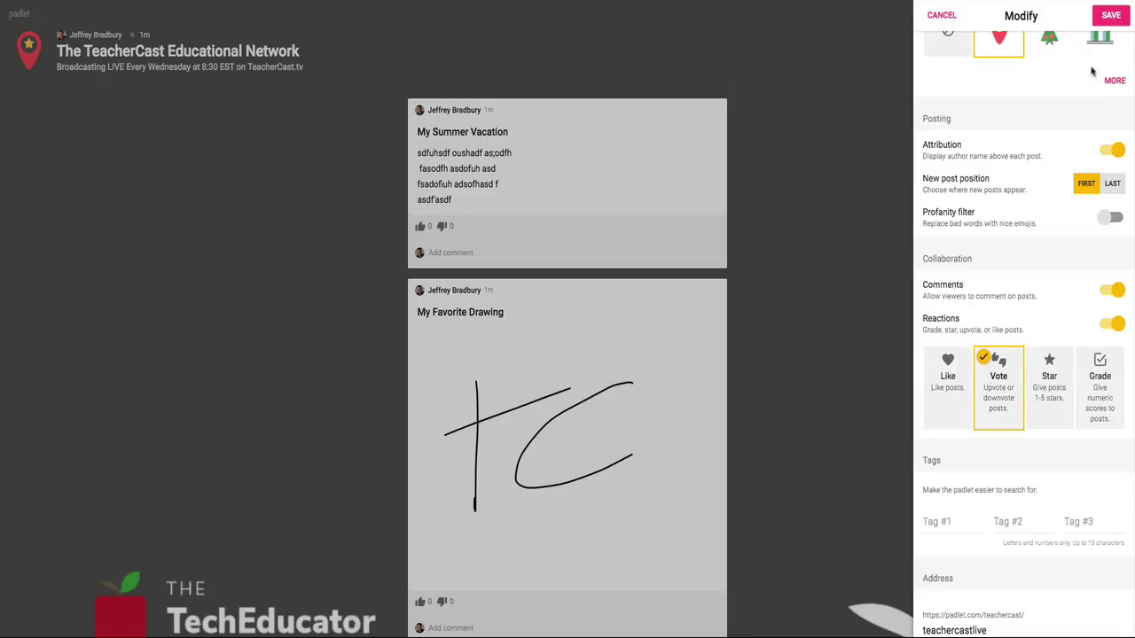
left_click(1111, 15)
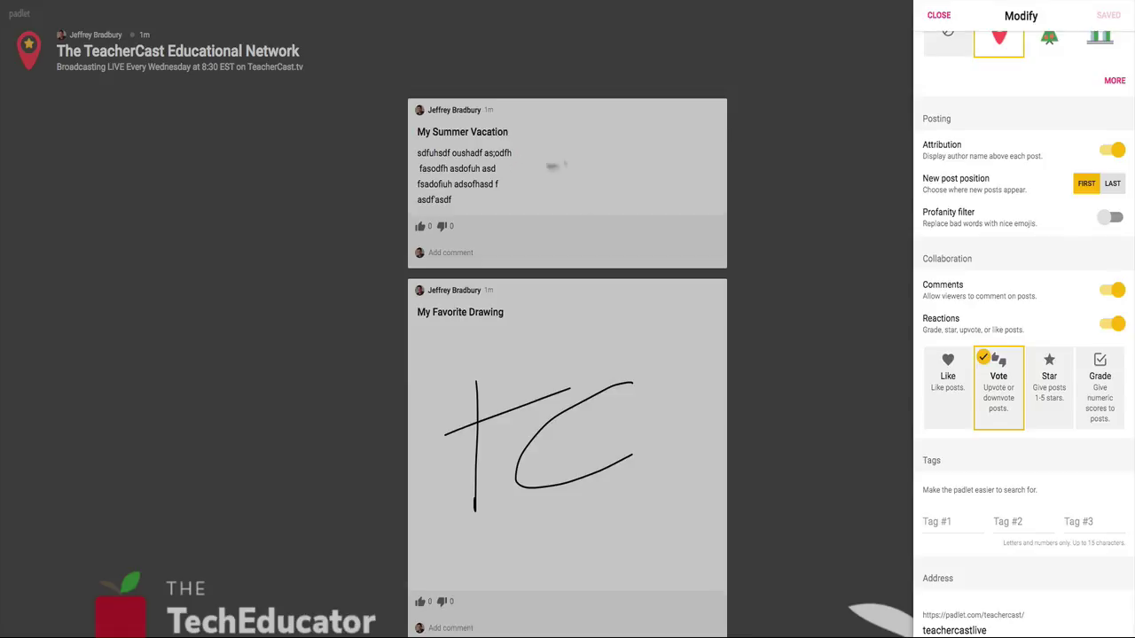
left_click(473, 160)
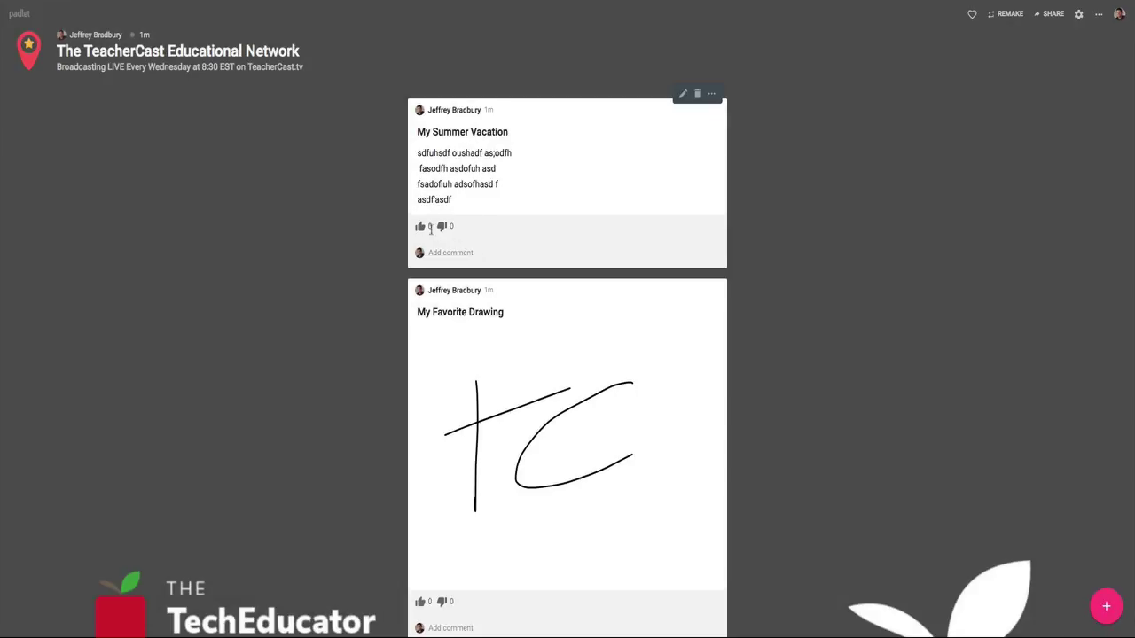
Give My Summer Vacation one downvote and add the comment 'This is awesome!' to it.
left_click(442, 229)
left_click(444, 254)
type("This is awesome!")
left_click(793, 322)
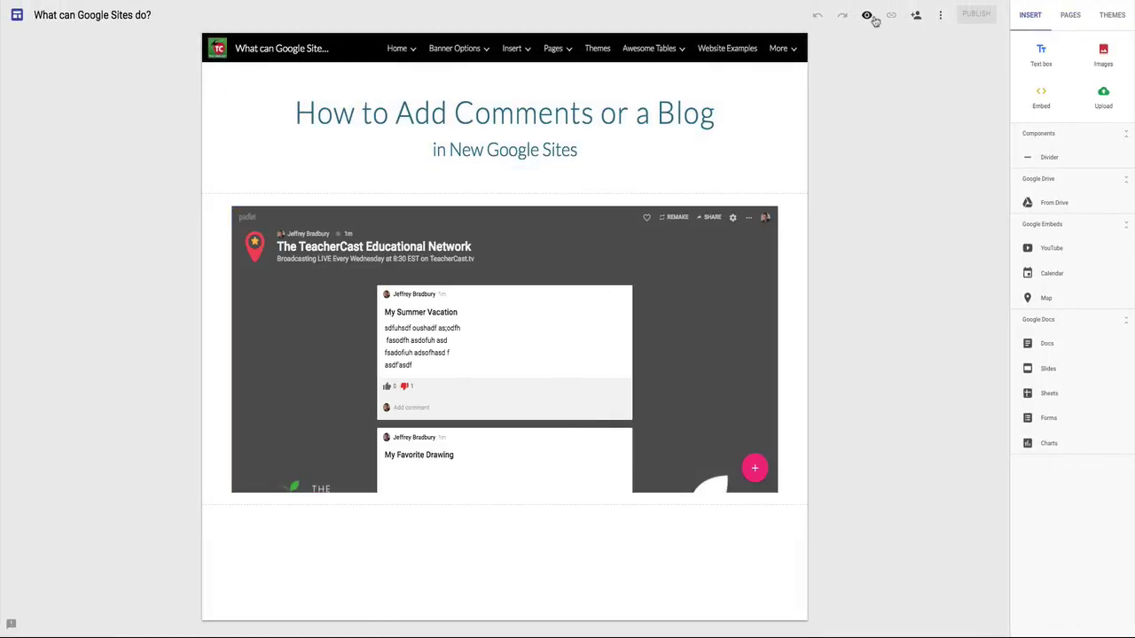
Preview the page with Ctrl+Shift+P and scroll through the embedded Padlet's posts.
key("ctrl+shift+p")
mouse_move(876, 19)
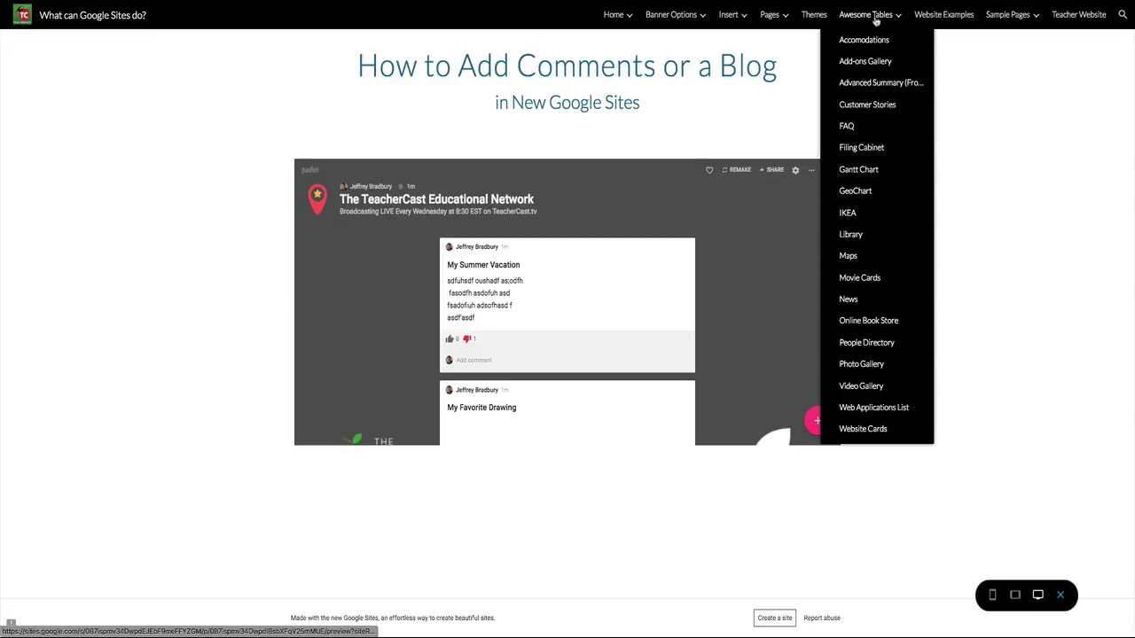
scroll(548, 381, "down", 10)
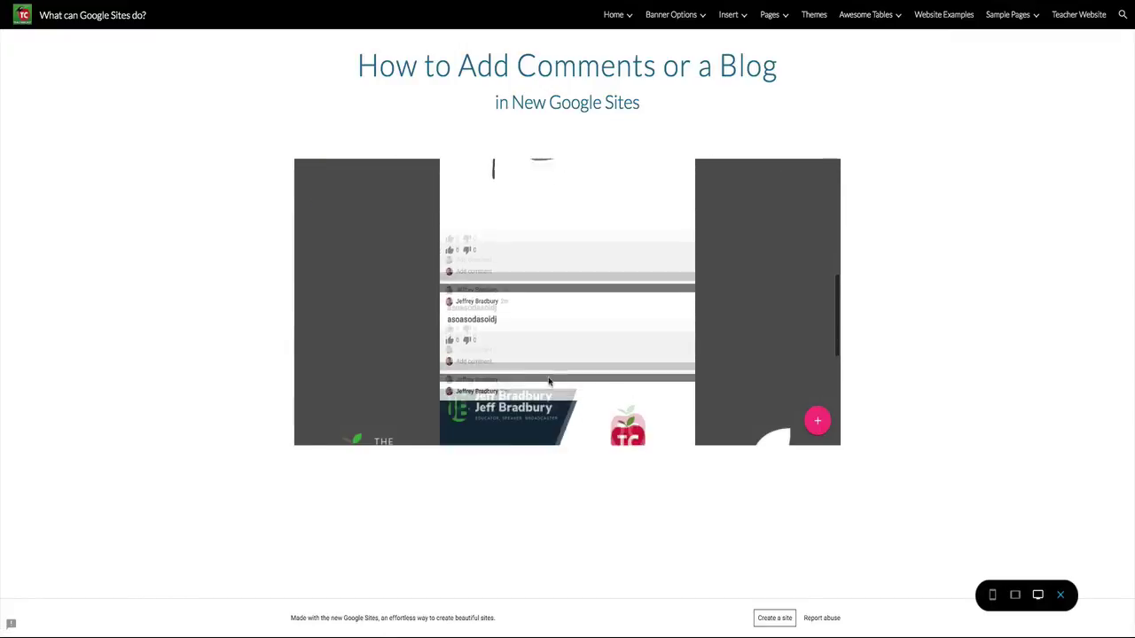
scroll(548, 381, "up", 10)
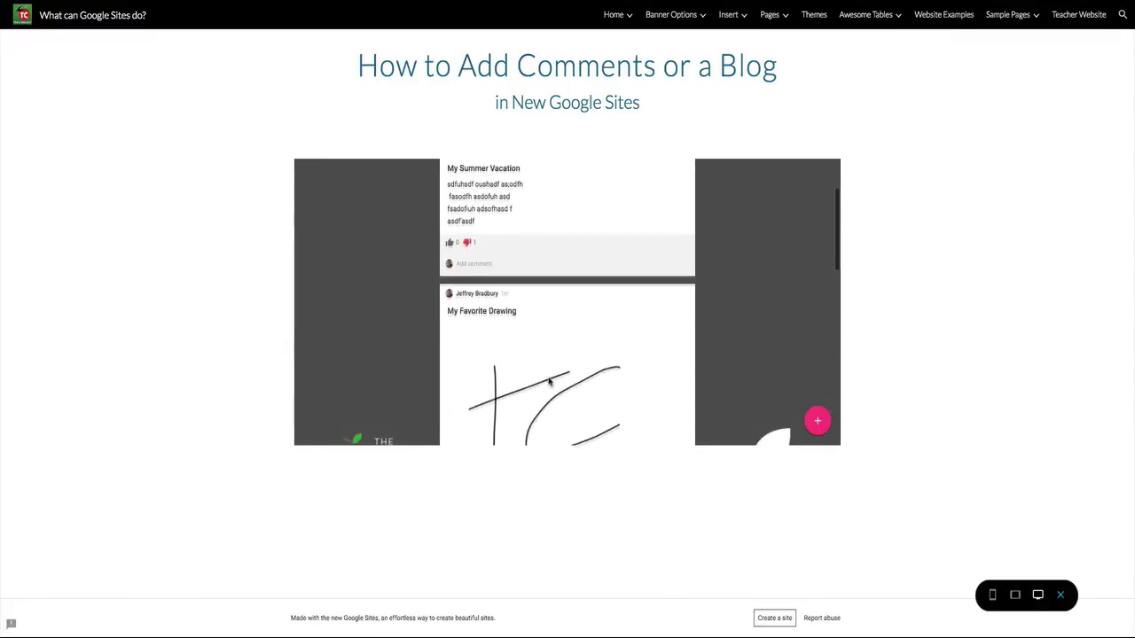
scroll(549, 381, "up", 2)
scroll(549, 382, "down", 10)
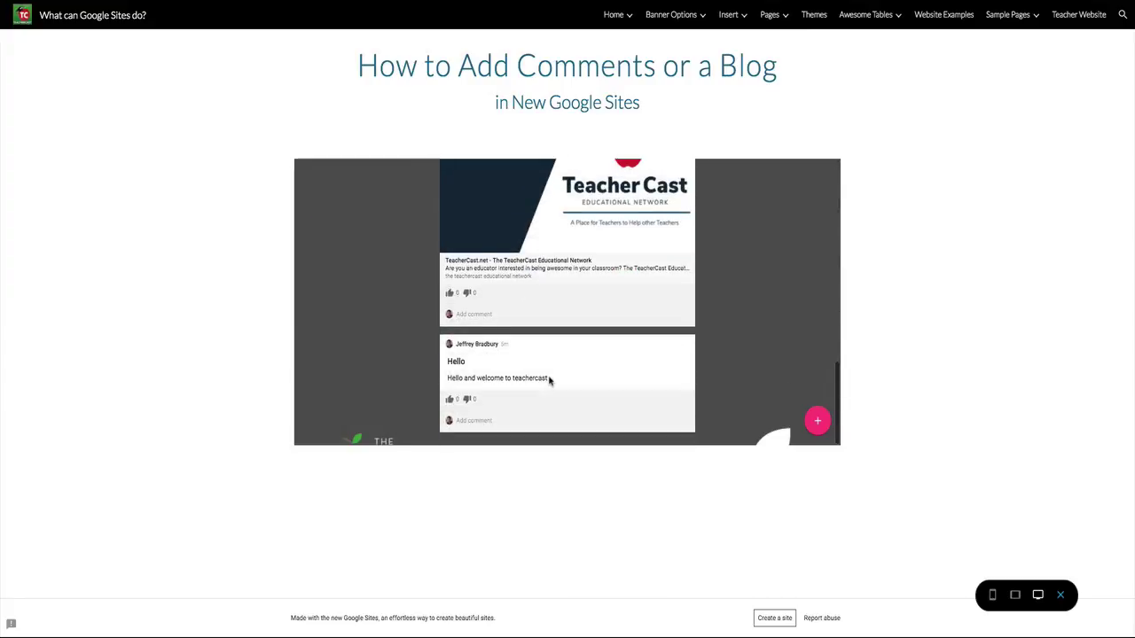
scroll(552, 377, "up", 10)
scroll(547, 299, "down", 10)
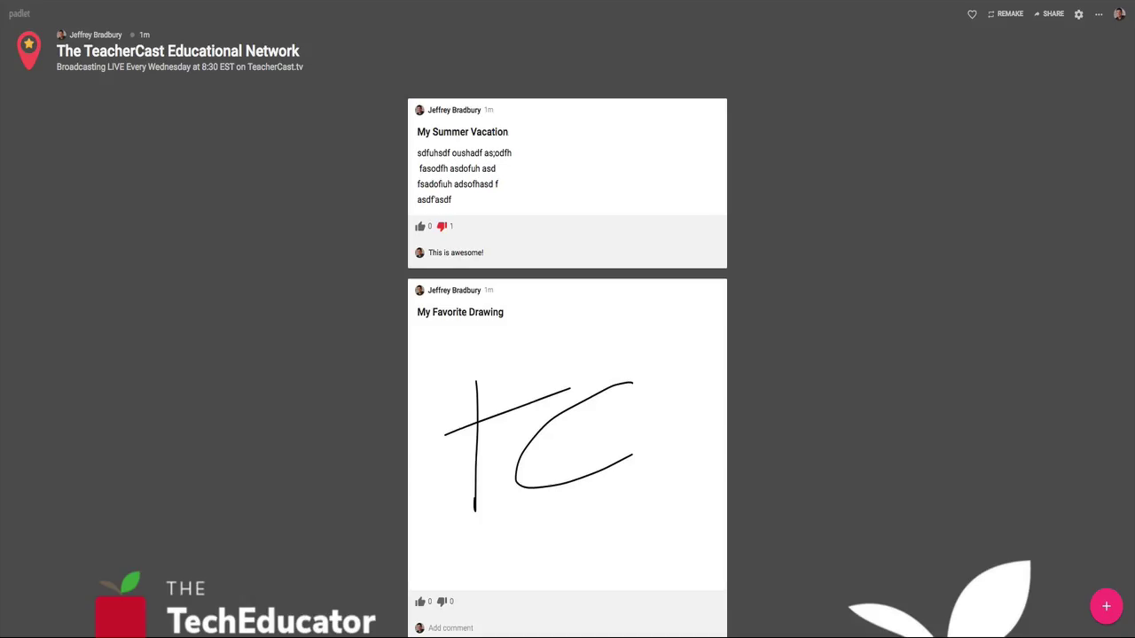
Switch the board to Backchannel format and post 'Hello Everyone! Welcome to TEcherCast:-)'.
left_click(1098, 17)
left_click(1050, 318)
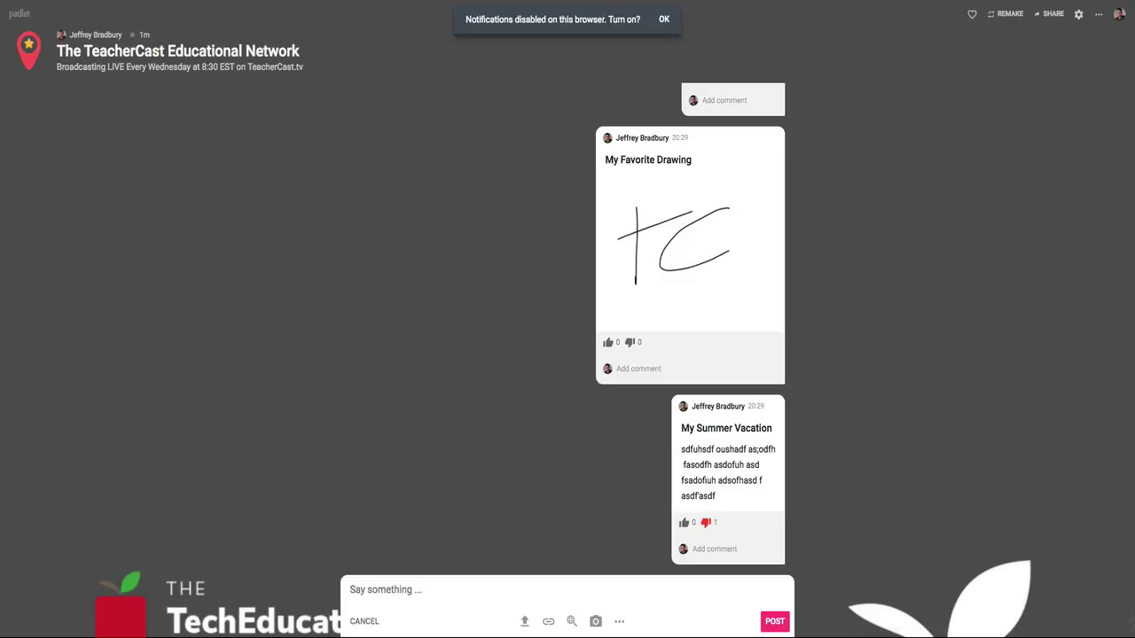
left_click(422, 590)
type("Hello Everyone! Welcome to ")
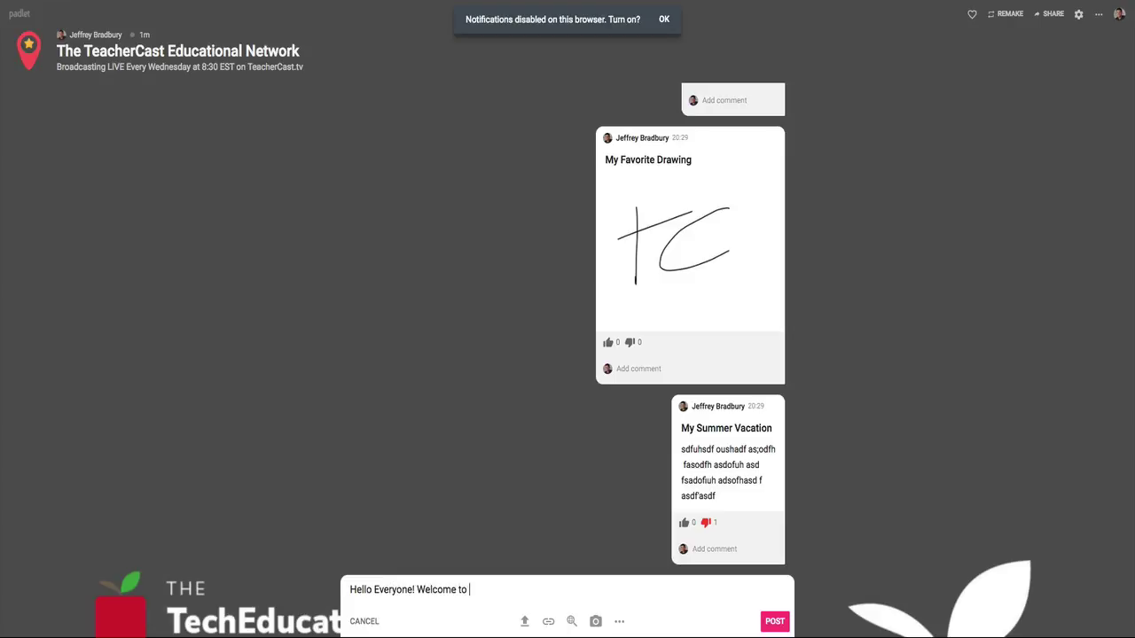
type("TEcherCast:-)")
left_click(773, 623)
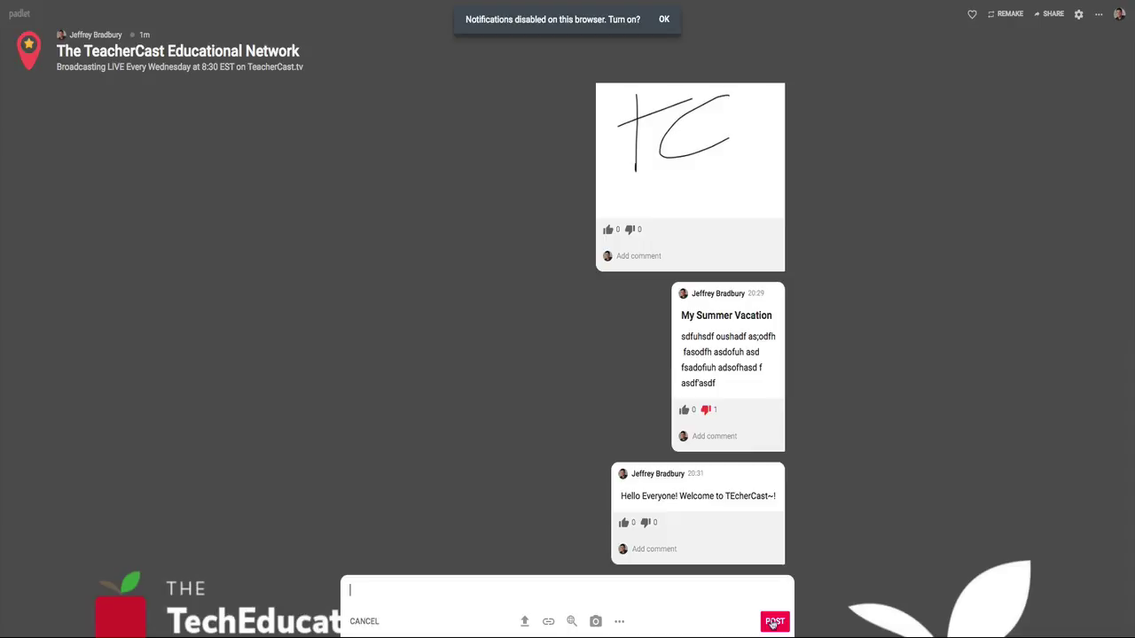